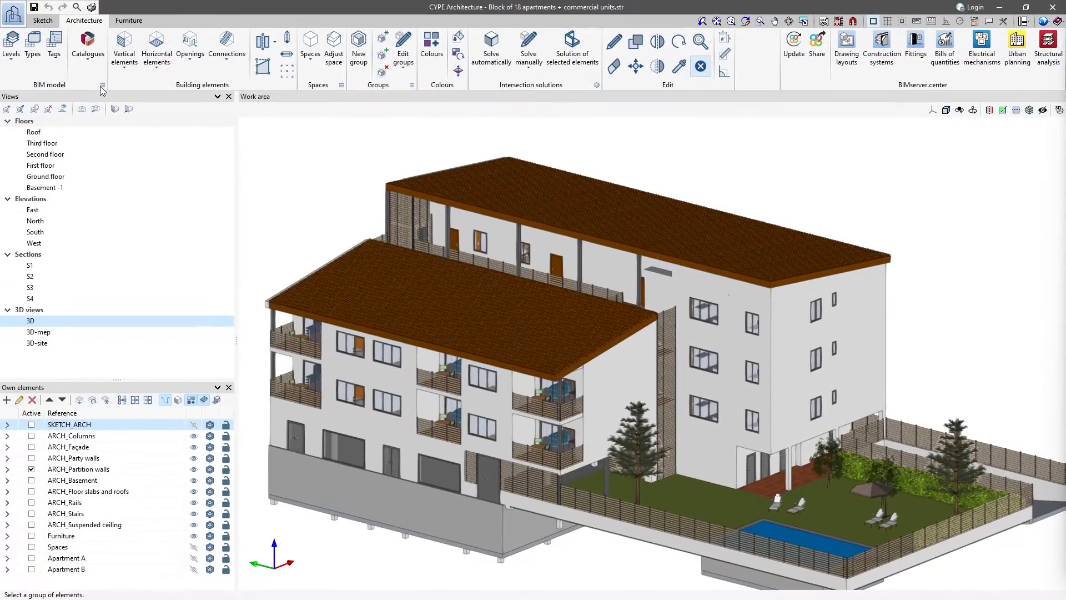
# - Review the BIM model's element lists for walls, doors, staircase spans and spaces
pyautogui.click(102, 85)
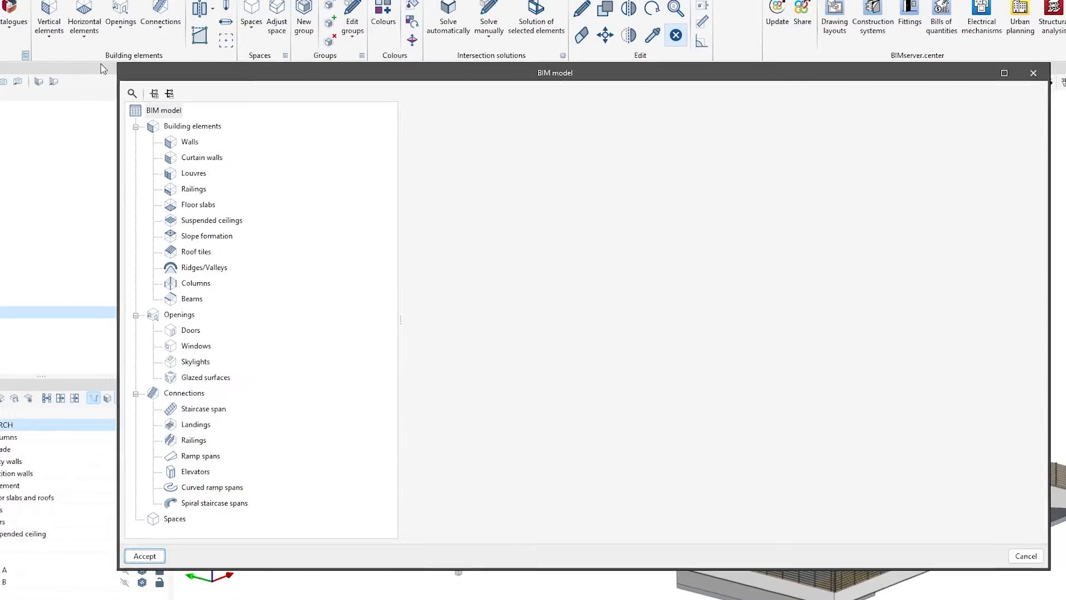
pyautogui.click(192, 143)
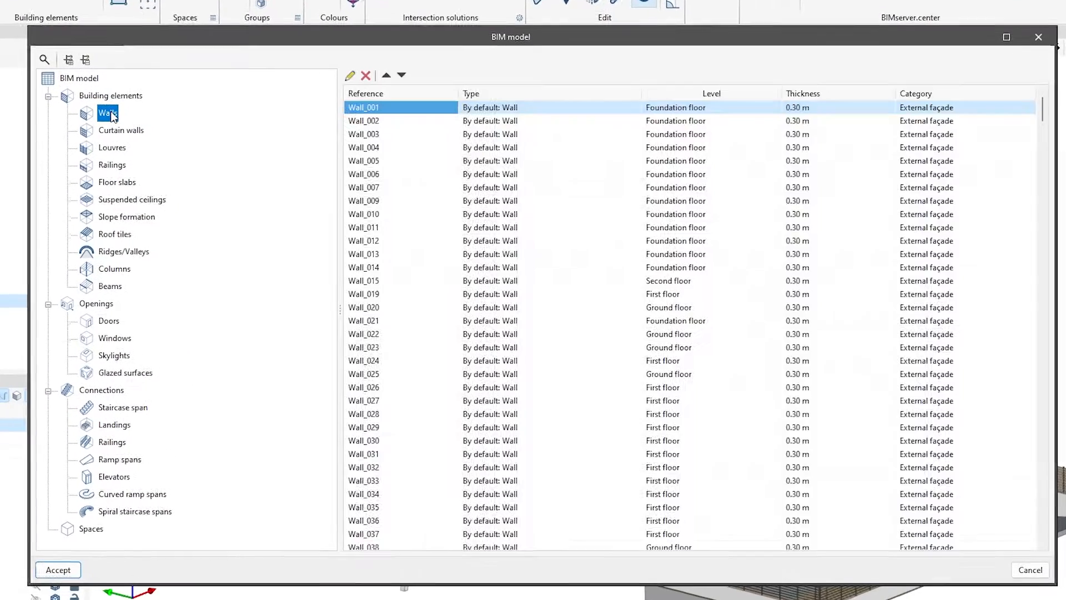
pyautogui.click(94, 319)
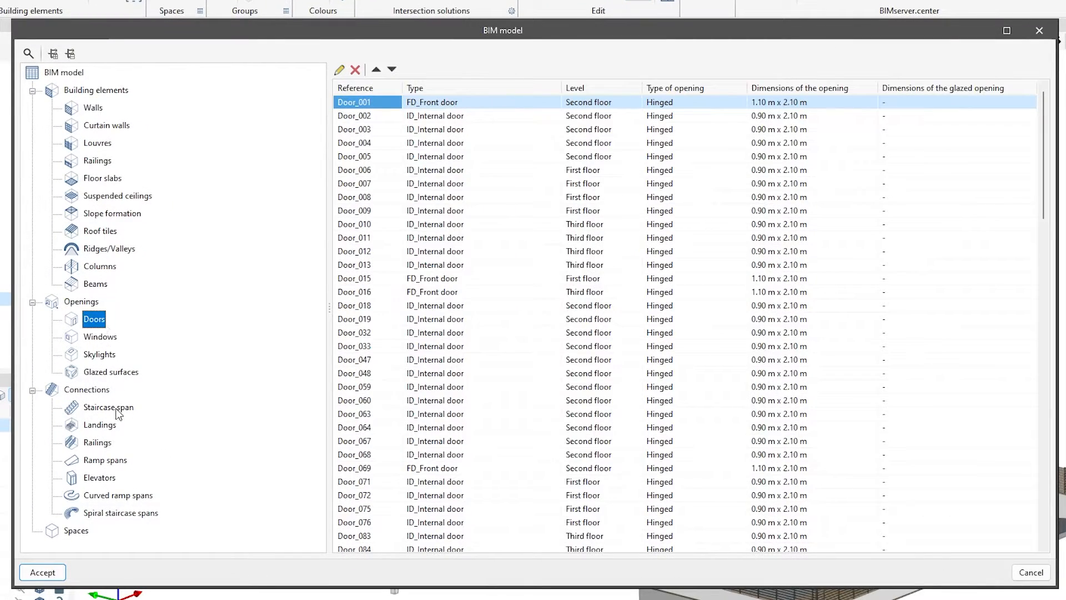
pyautogui.click(109, 408)
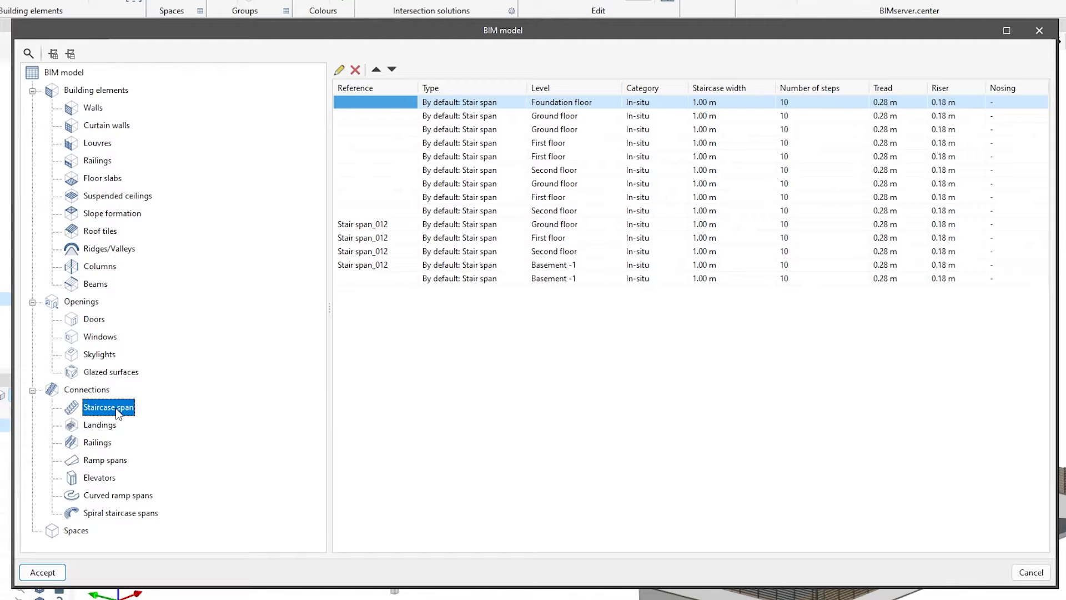
pyautogui.click(76, 531)
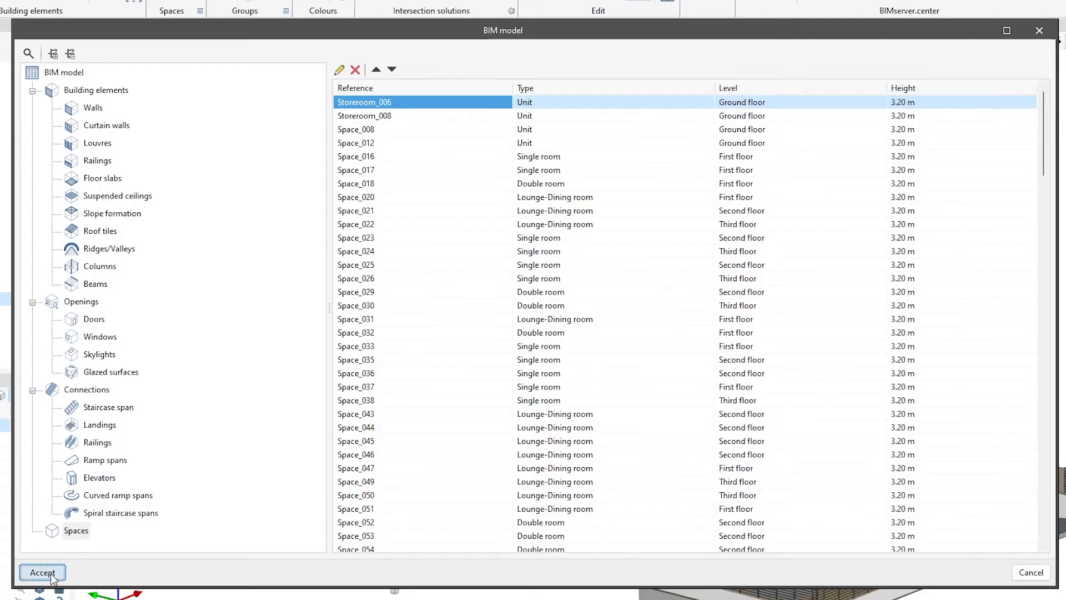
pyautogui.click(52, 576)
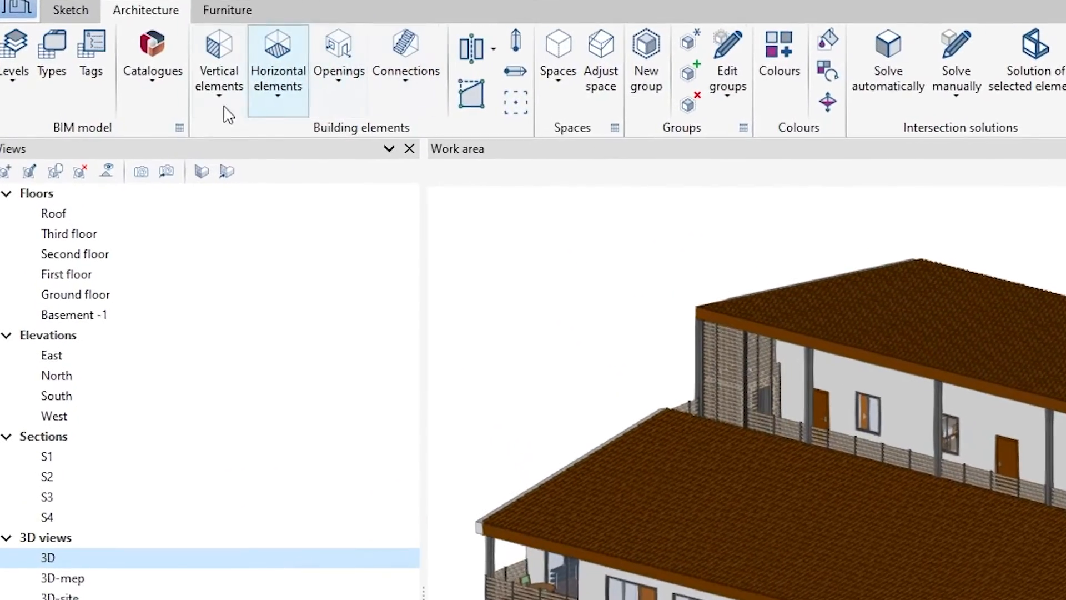
# - Open the project's type library and examine the building elements, openings and spaces categories
pyautogui.click(52, 97)
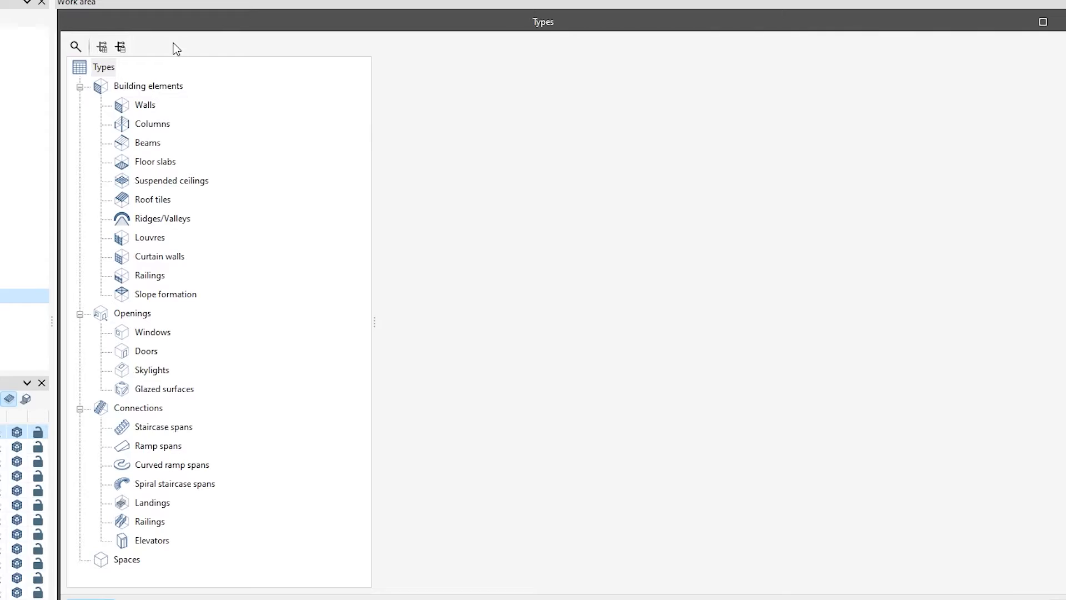
pyautogui.click(168, 88)
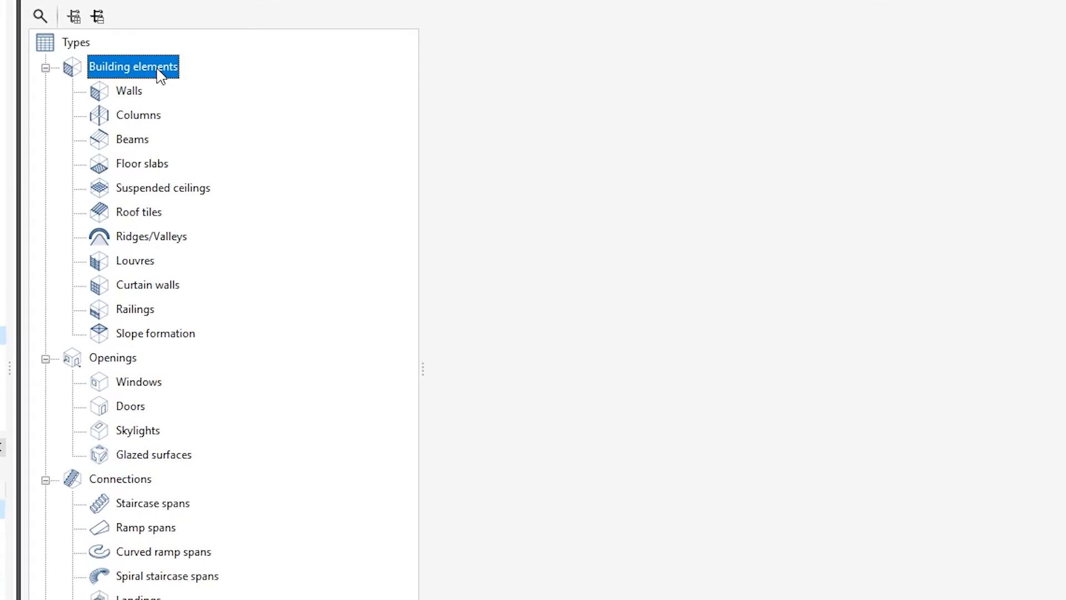
pyautogui.click(125, 359)
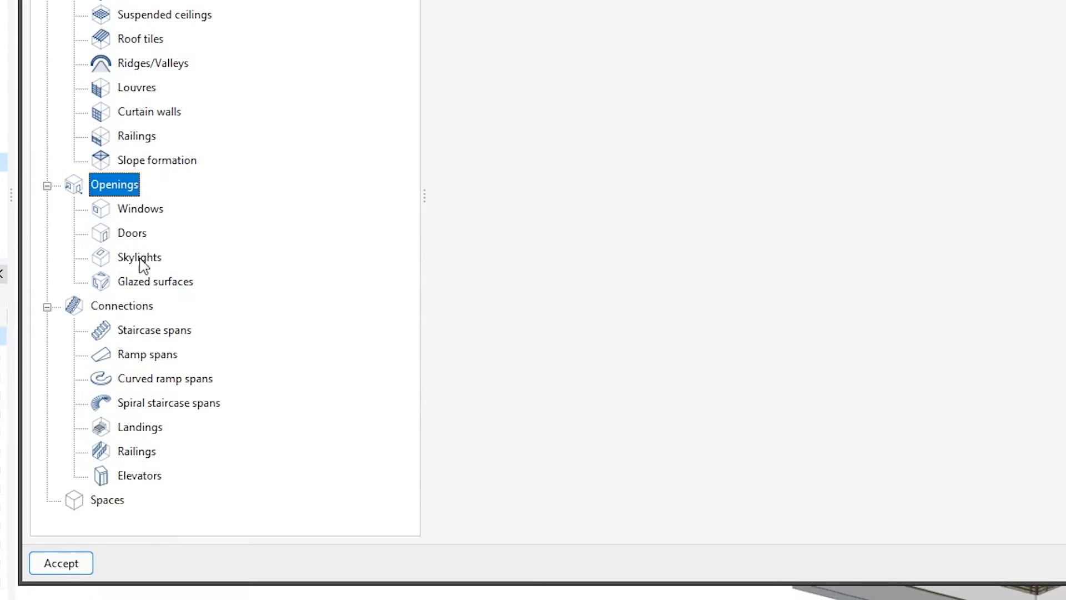
pyautogui.click(119, 501)
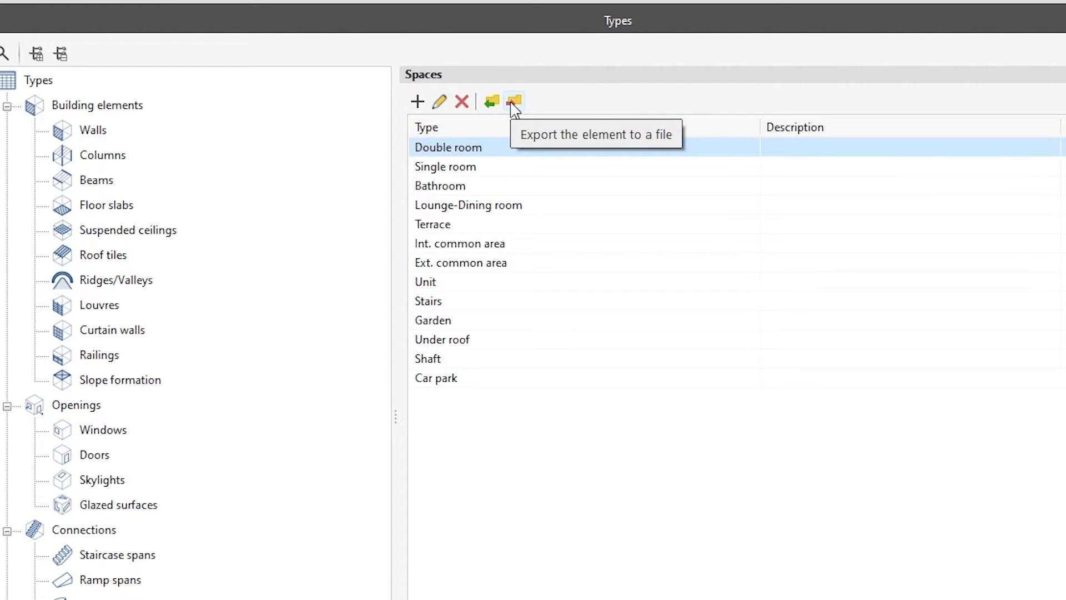
# - Add a new wall type with the reference "Example"
pyautogui.click(93, 130)
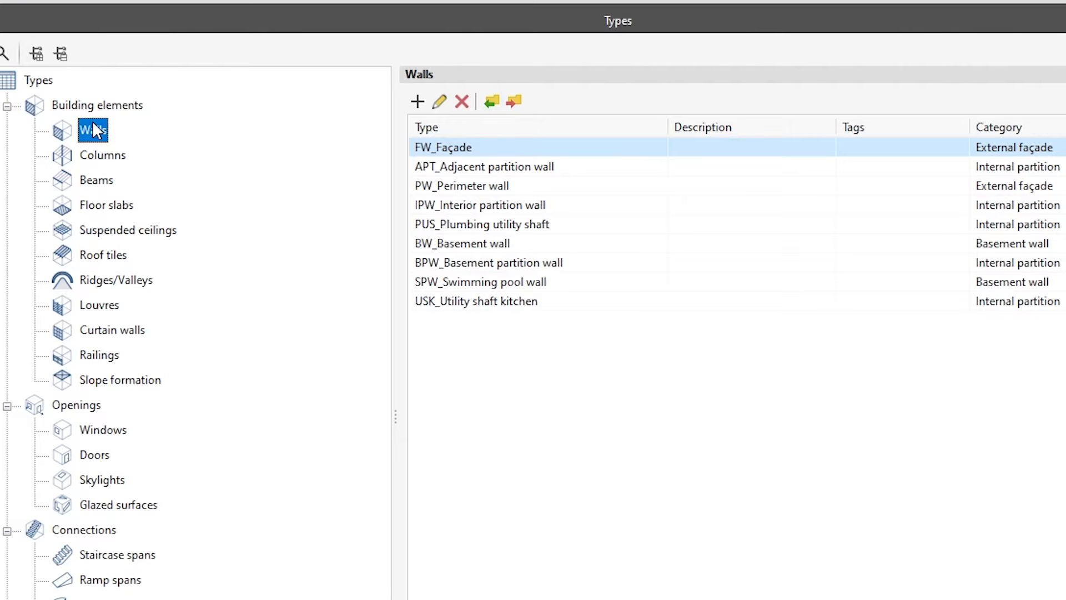
pyautogui.click(417, 102)
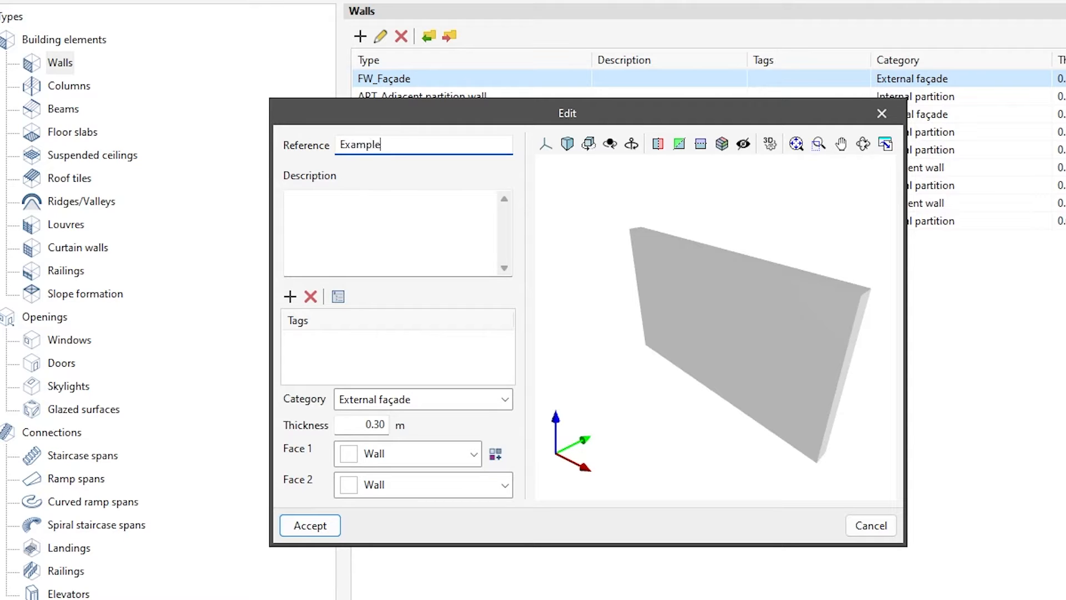
pyautogui.click(367, 199)
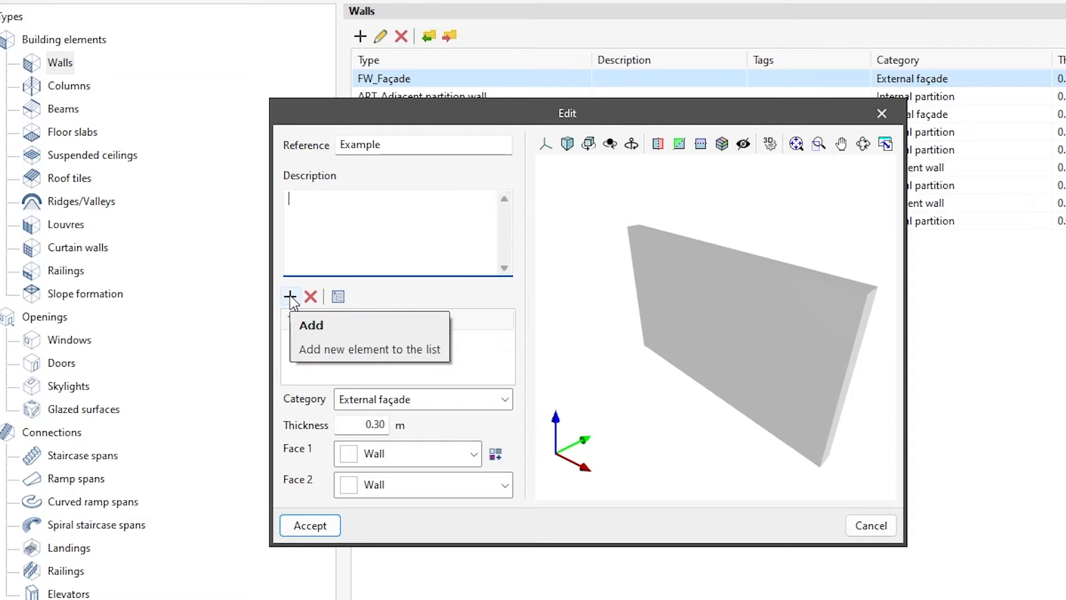
# - Tag the Example wall type with façade type Ventilated façade and external cover Ceramic panelling from the project tags
pyautogui.click(338, 297)
pyautogui.click(356, 236)
pyautogui.click(347, 256)
pyautogui.click(764, 228)
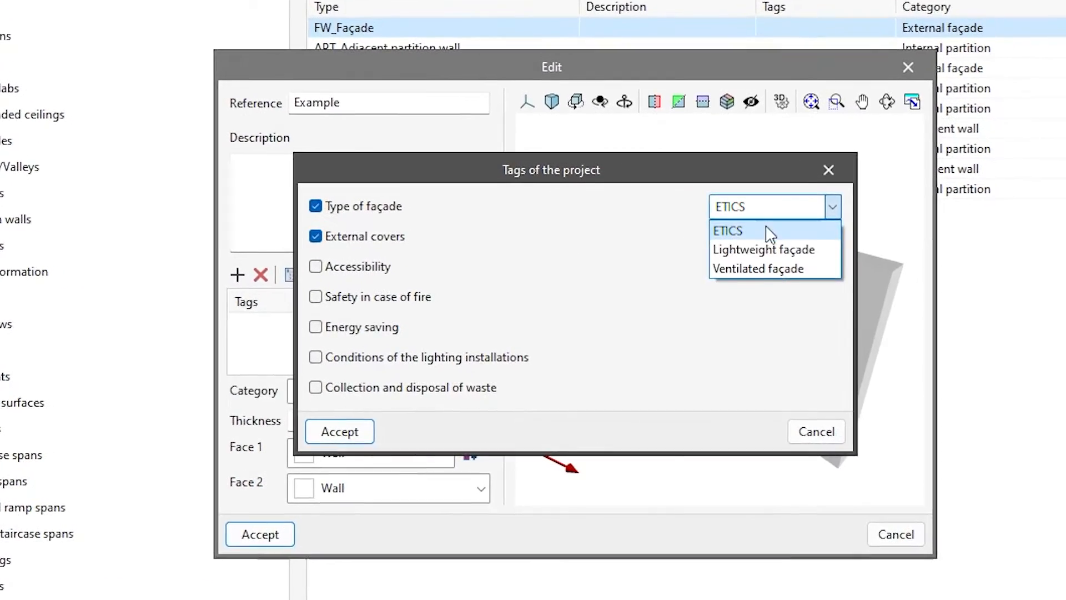
pyautogui.click(769, 268)
pyautogui.click(778, 238)
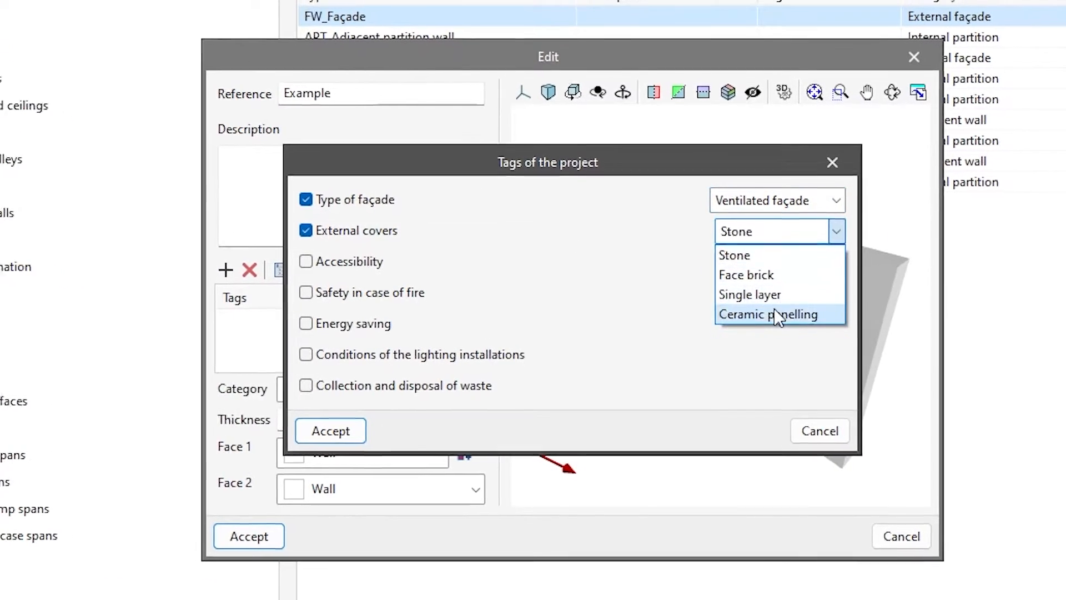
pyautogui.click(777, 315)
pyautogui.click(331, 431)
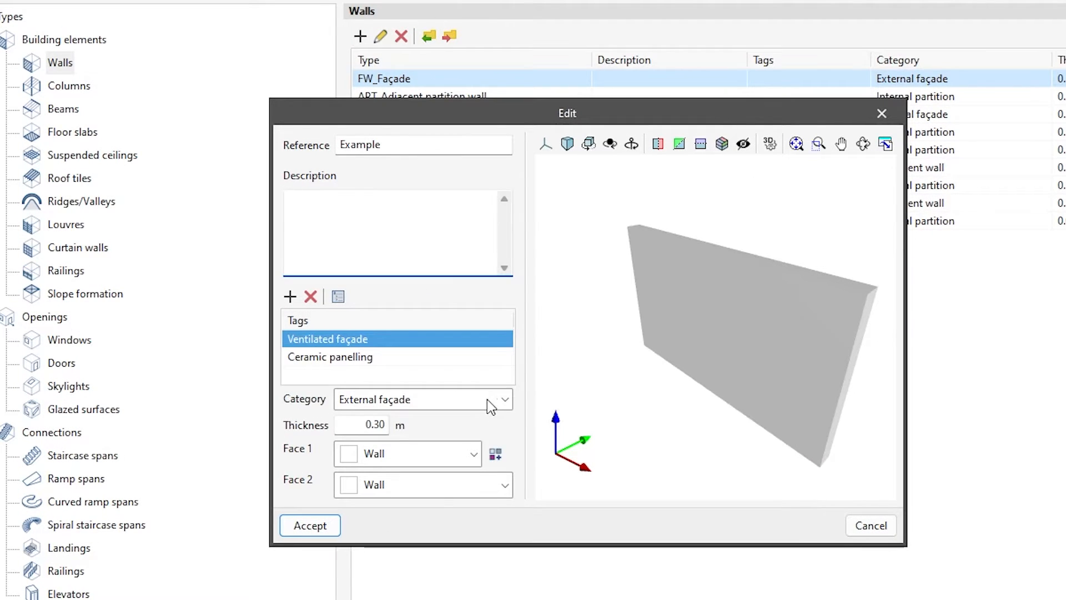
# - Set the Example wall type's category to External façade and its thickness to 0.4 m
pyautogui.click(491, 398)
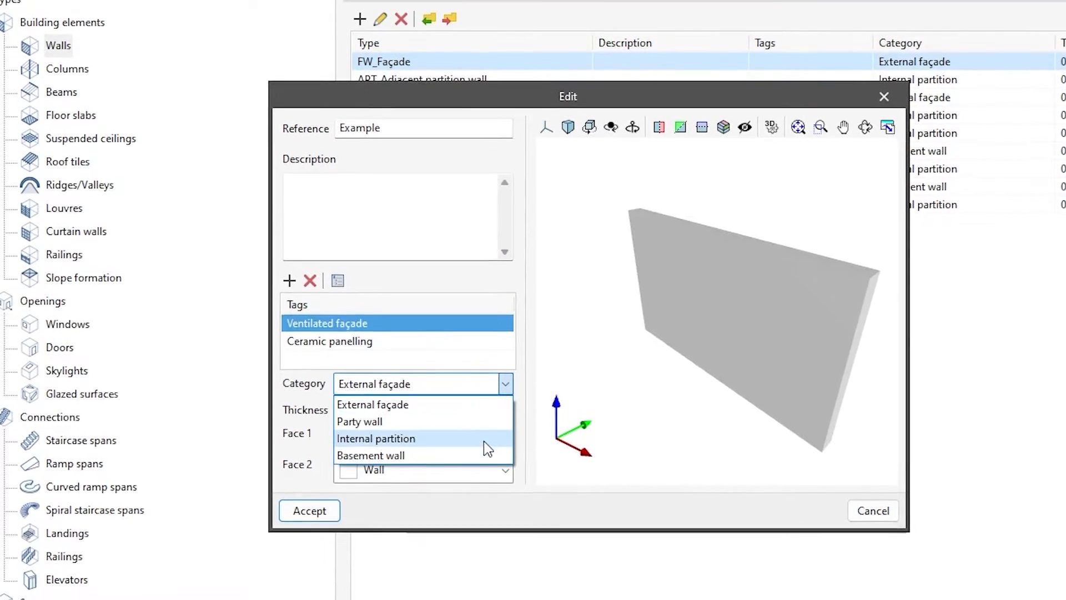
pyautogui.click(479, 406)
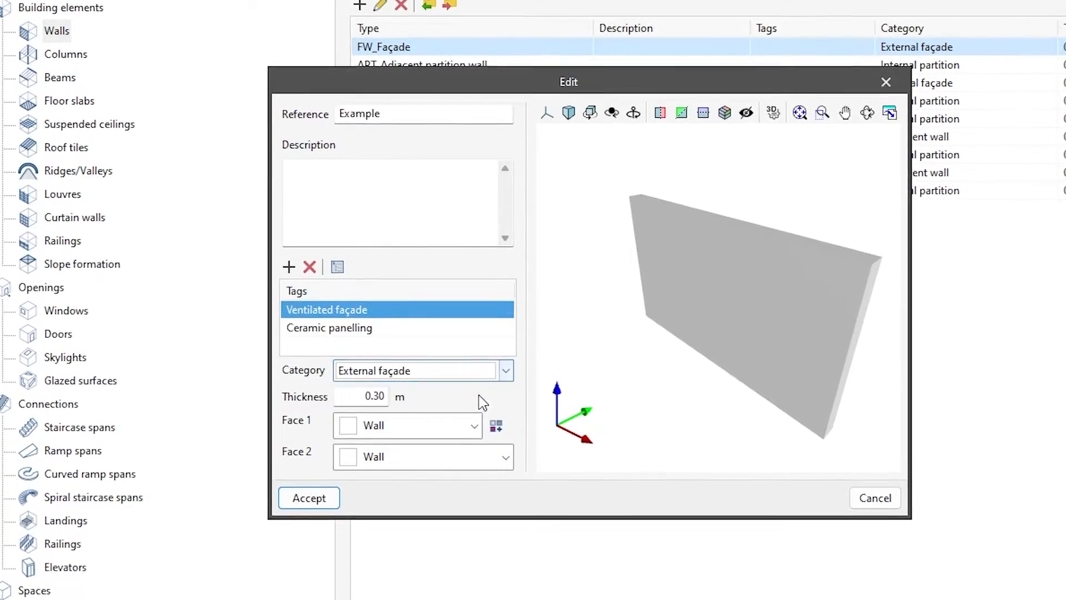
pyautogui.doubleClick(388, 396)
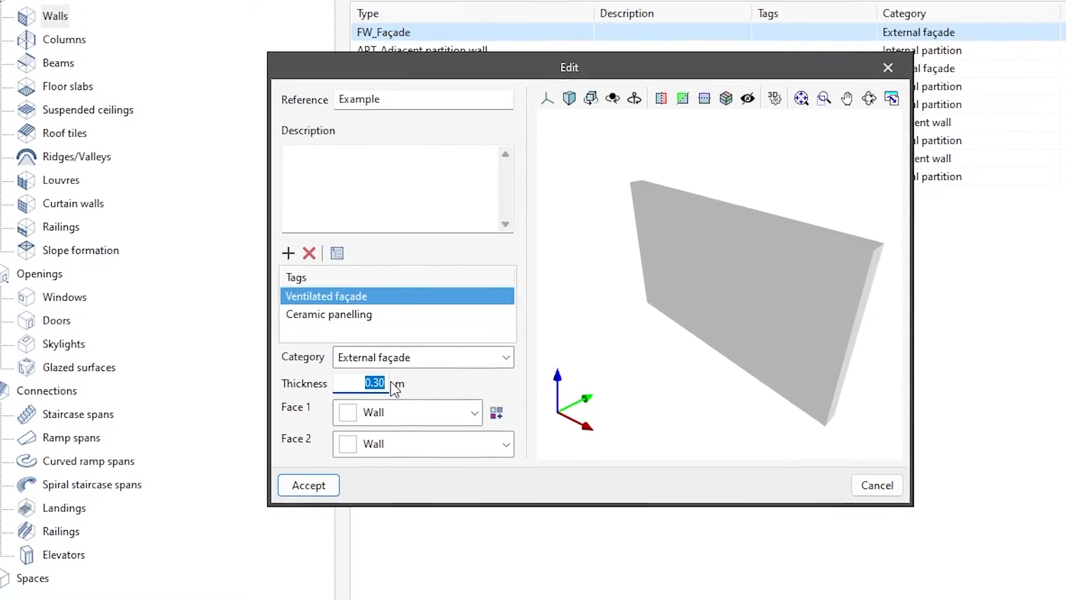
pyautogui.write('0.4')
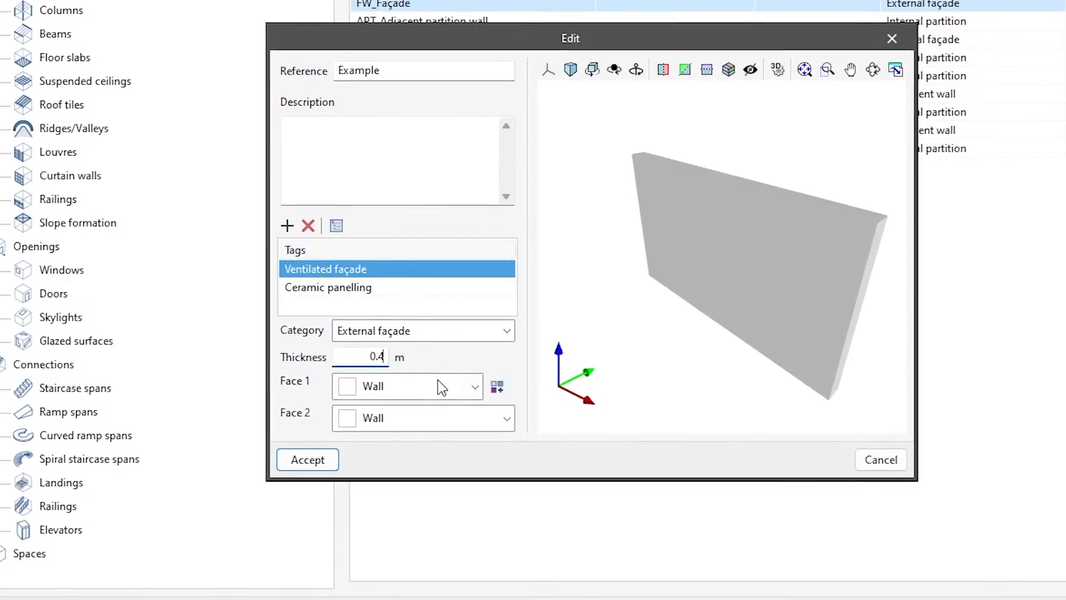
# - Assign the colours Wall example 1 to face 1 and Wall example 2 to face 2, and save the Example wall type
pyautogui.click(442, 387)
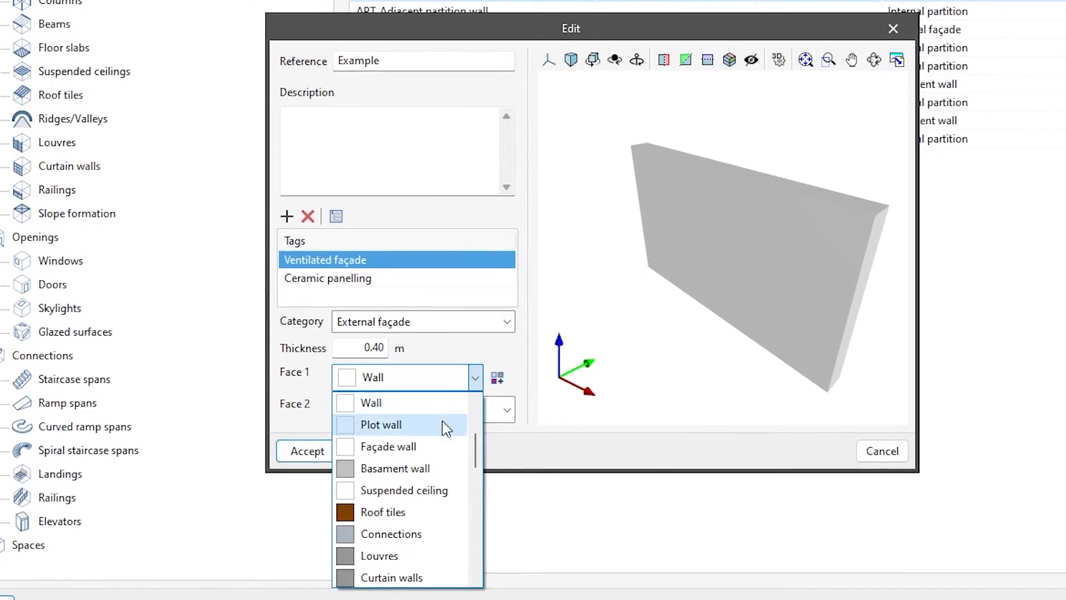
pyautogui.scroll(2, 447, 429)
pyautogui.click(434, 404)
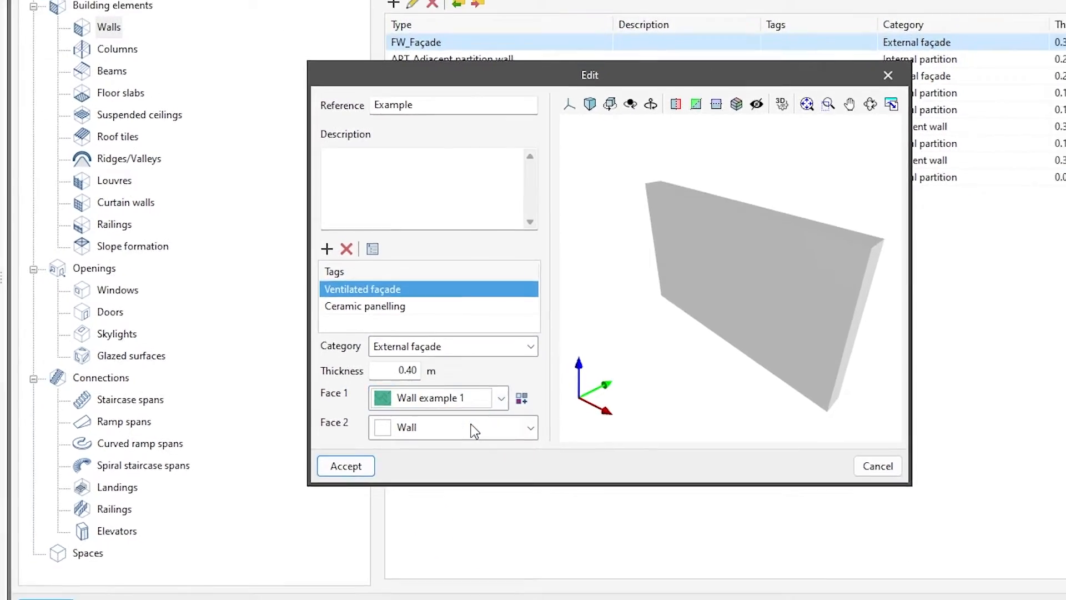
pyautogui.click(471, 427)
pyautogui.scroll(2, 492, 460)
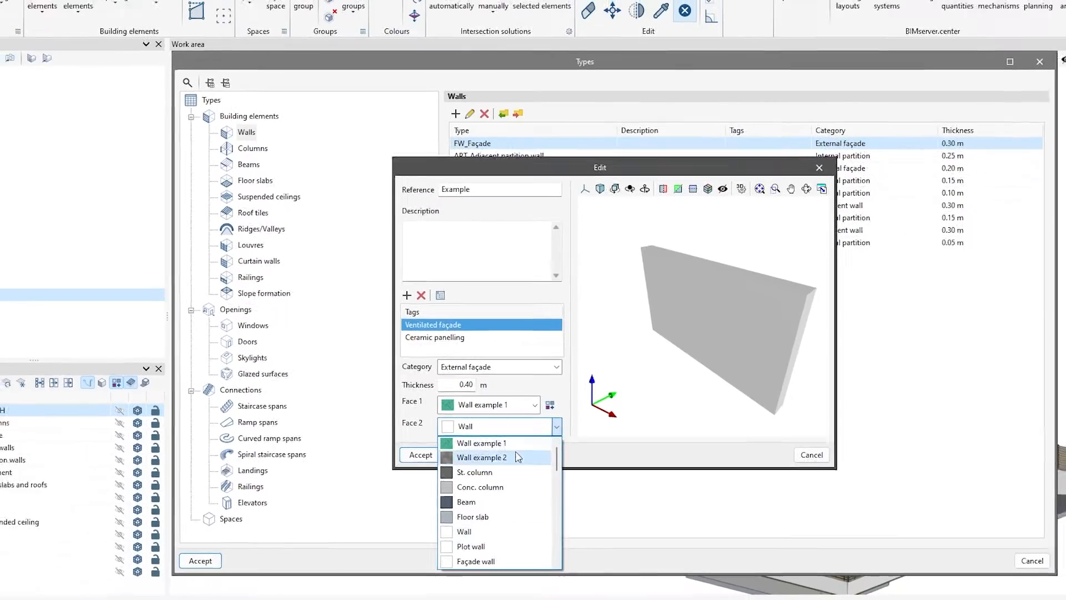
pyautogui.click(482, 457)
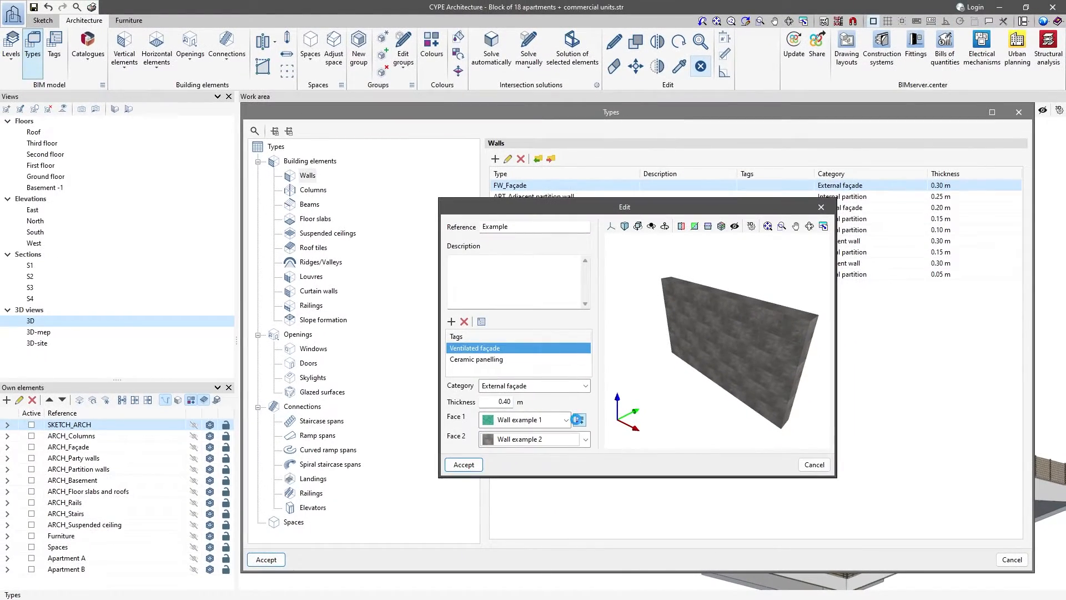
pyautogui.click(578, 420)
pyautogui.moveTo(658, 443); pyautogui.dragTo(773, 441, button='middle')
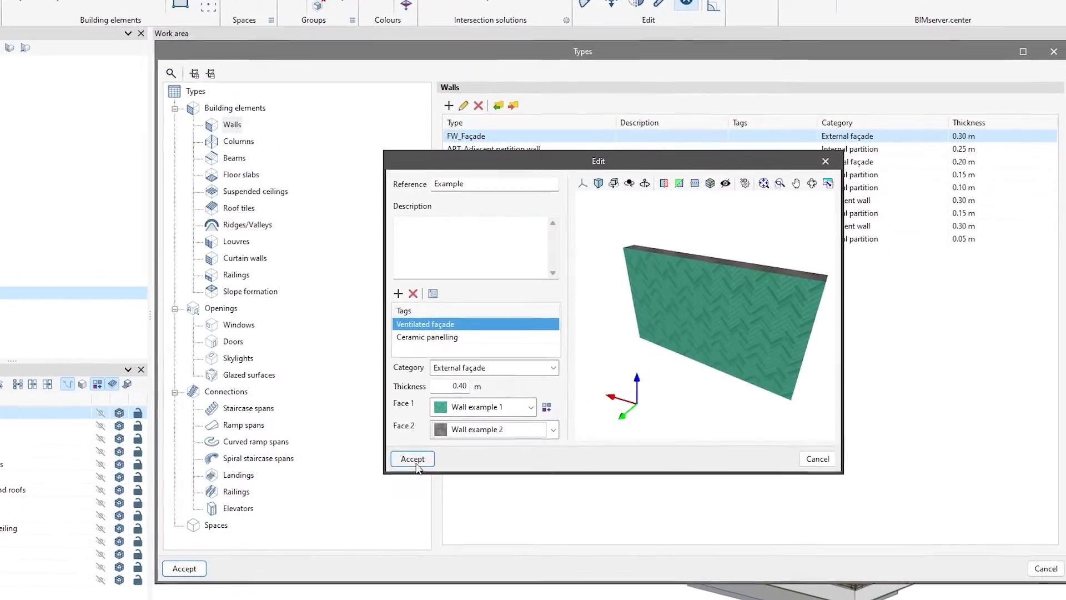
pyautogui.click(435, 461)
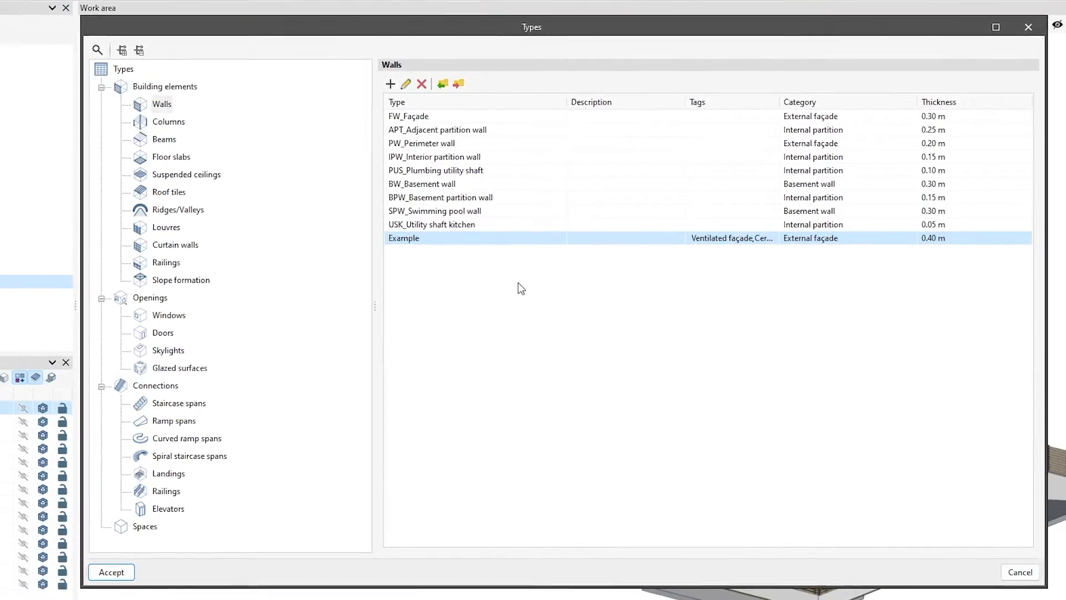
# - Edit the TriSW_Triple sliding window type and change its type of opening to Casement window
pyautogui.click(164, 315)
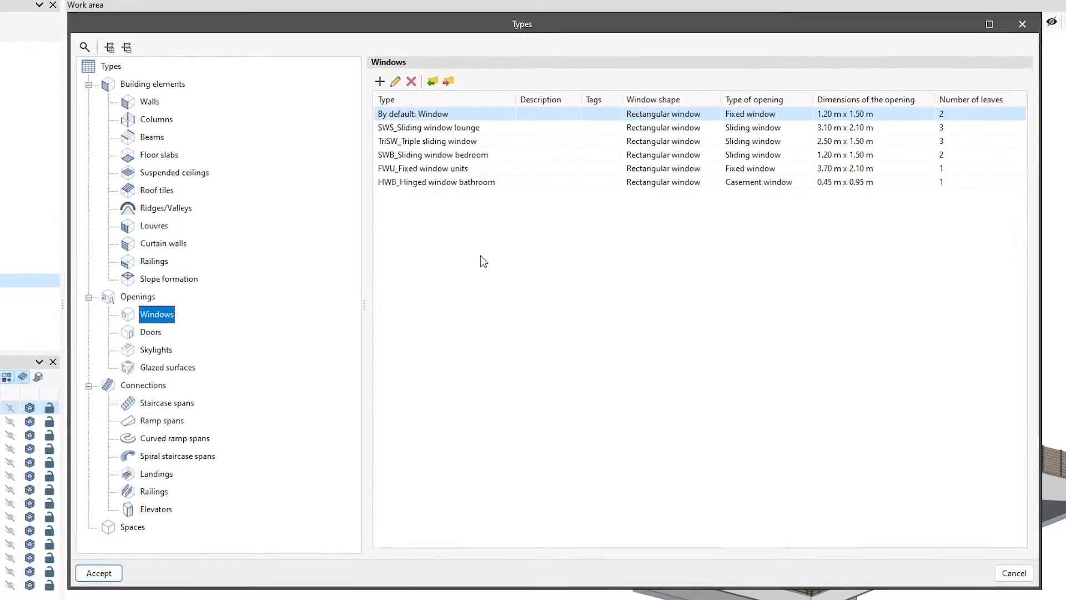
pyautogui.click(486, 143)
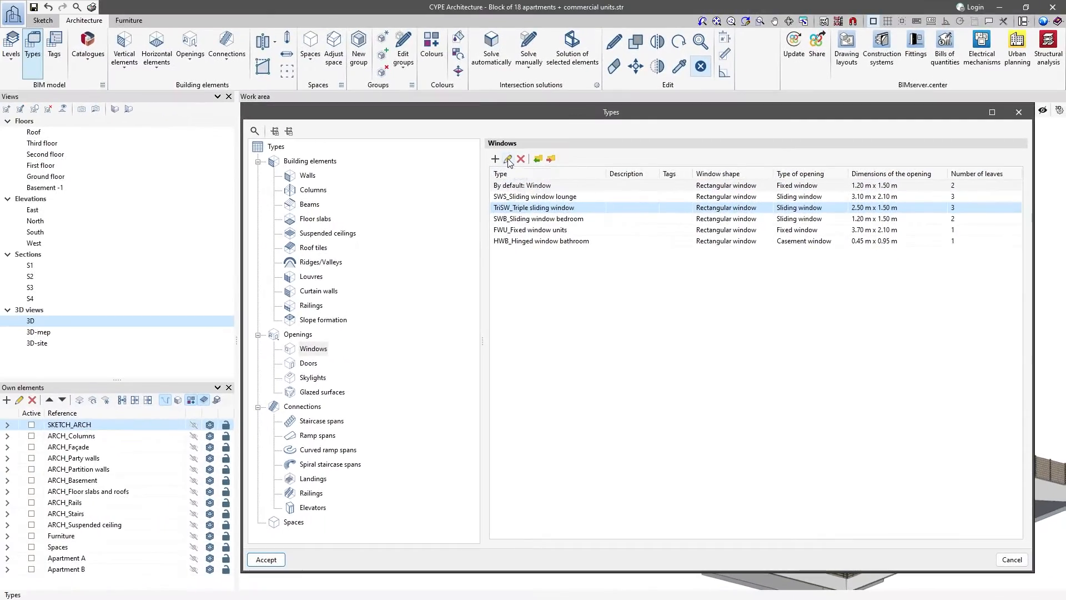
pyautogui.click(508, 159)
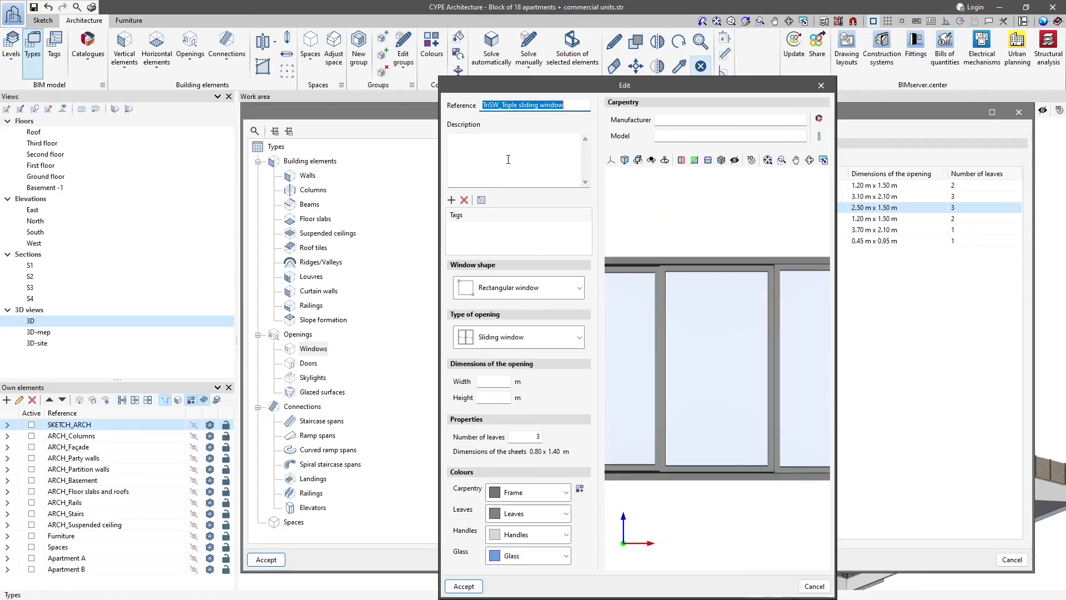
pyautogui.scroll(-3, 694, 352)
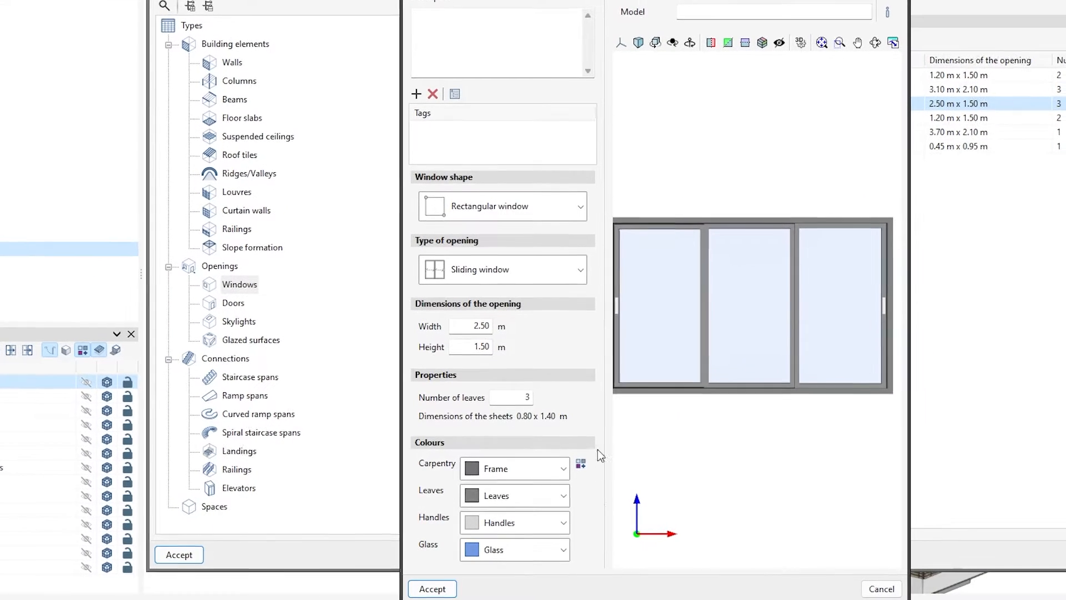
pyautogui.click(578, 274)
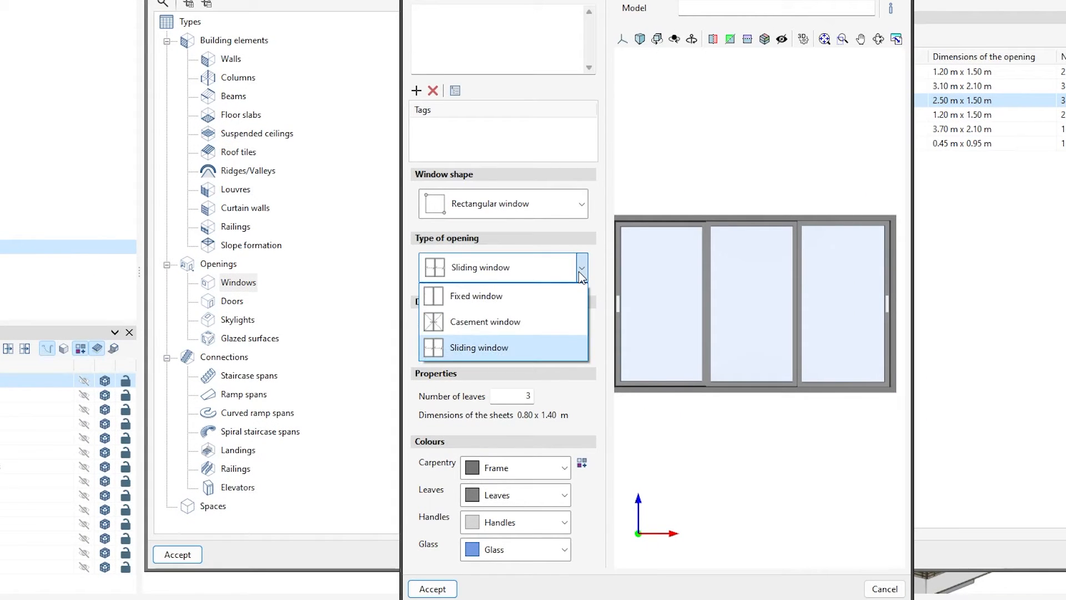
pyautogui.click(552, 321)
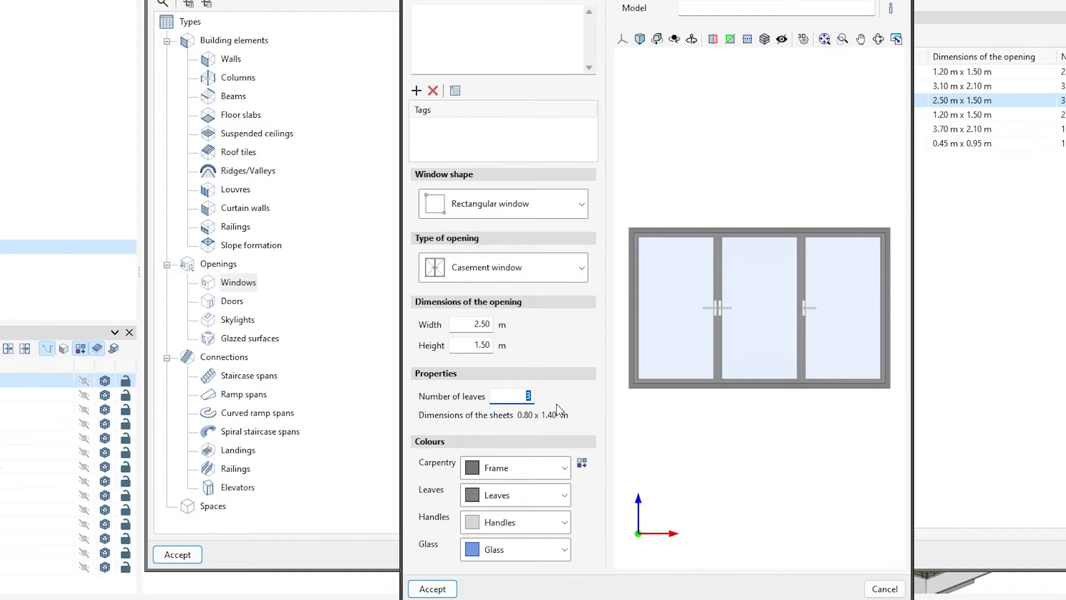
# - Set the triple window type to 4 leaves with carpentry colour Frame 2, and save it
pyautogui.click(564, 470)
pyautogui.scroll(5, 541, 425)
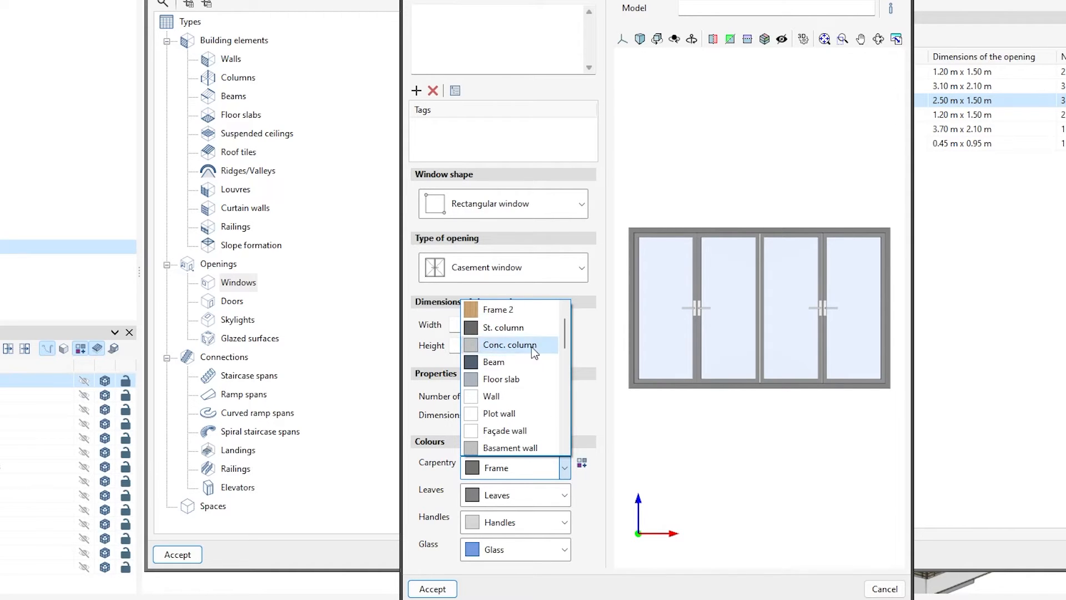
pyautogui.click(529, 314)
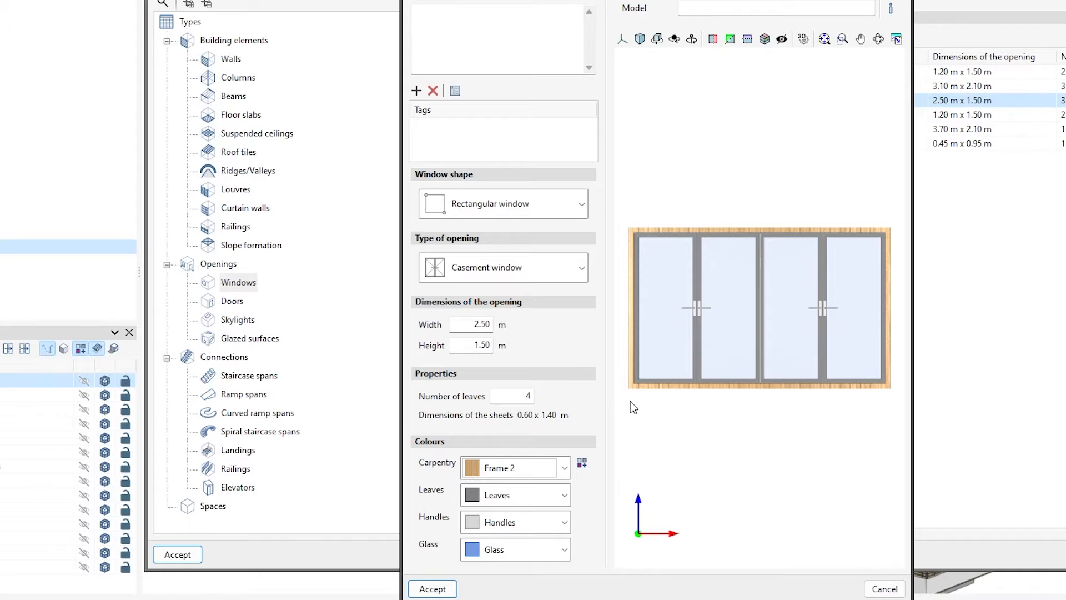
pyautogui.scroll(1, 698, 419)
pyautogui.keyDown('shift'); pyautogui.moveTo(698, 418); pyautogui.dragTo(718, 421, button='middle'); pyautogui.keyUp('shift')
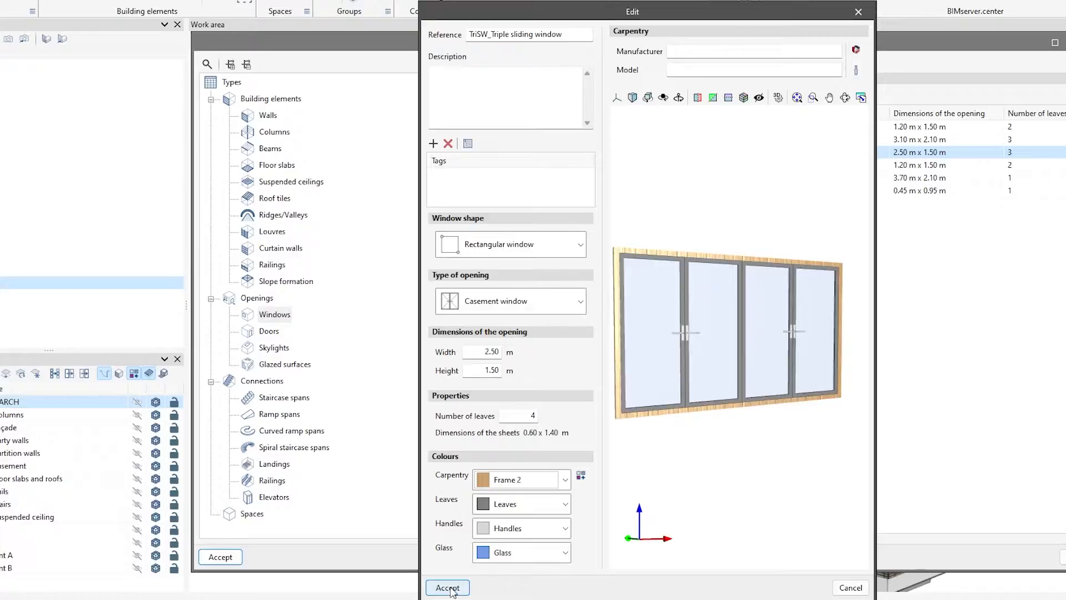
pyautogui.click(433, 588)
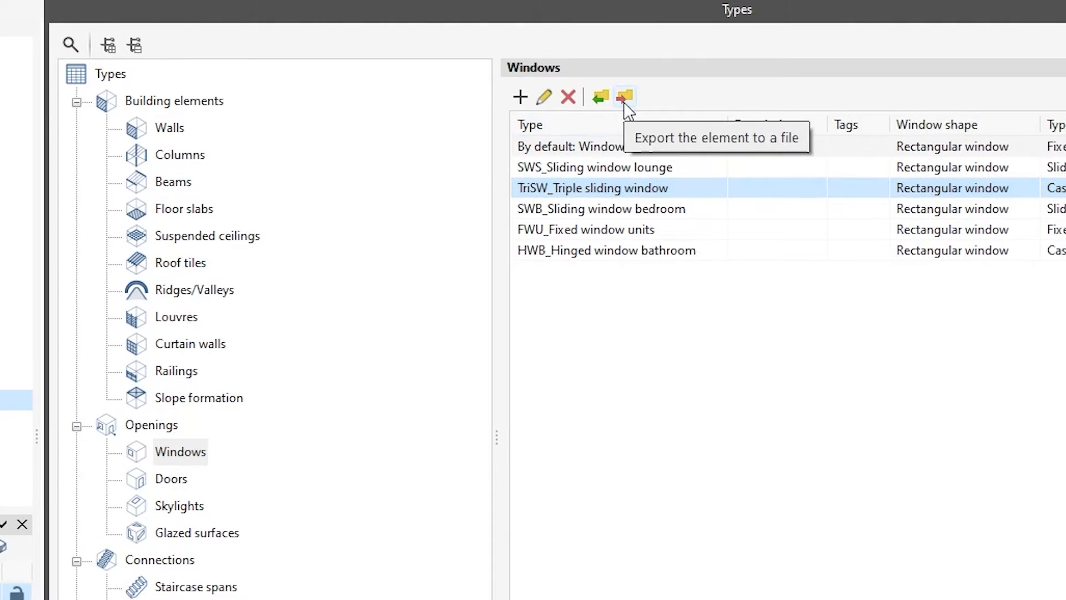
# - Start exporting the window types to file and set the work directory to the Windows folder inside Building elements
pyautogui.click(624, 99)
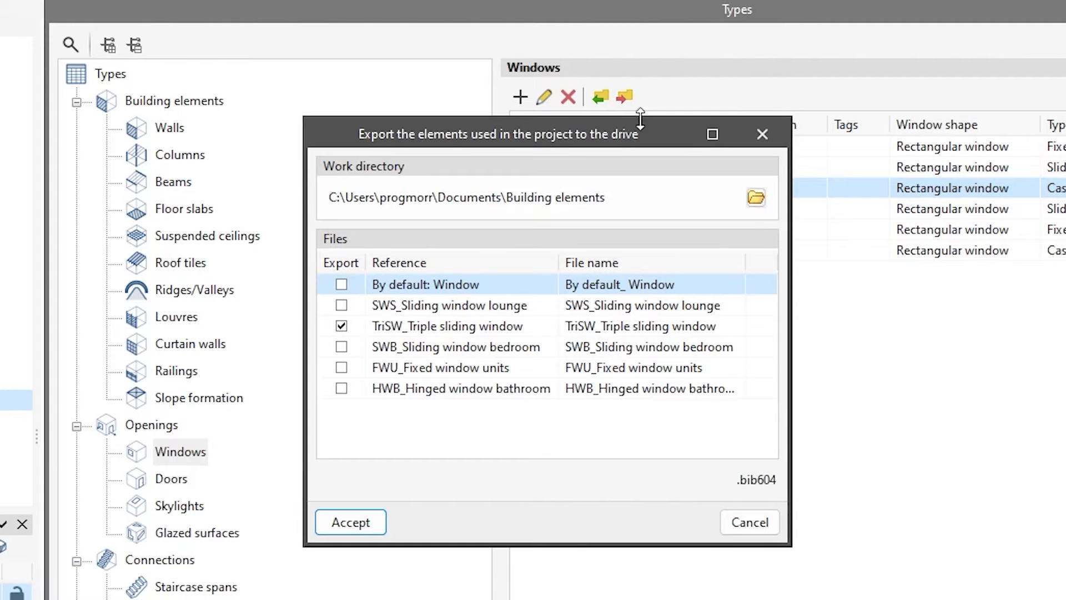
pyautogui.click(756, 198)
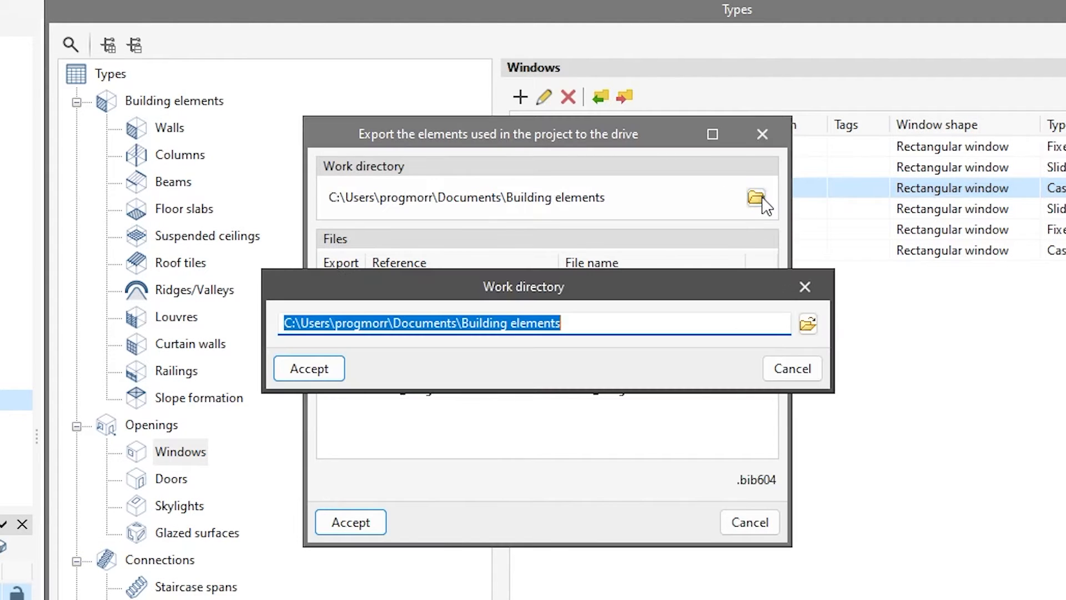
pyautogui.click(809, 324)
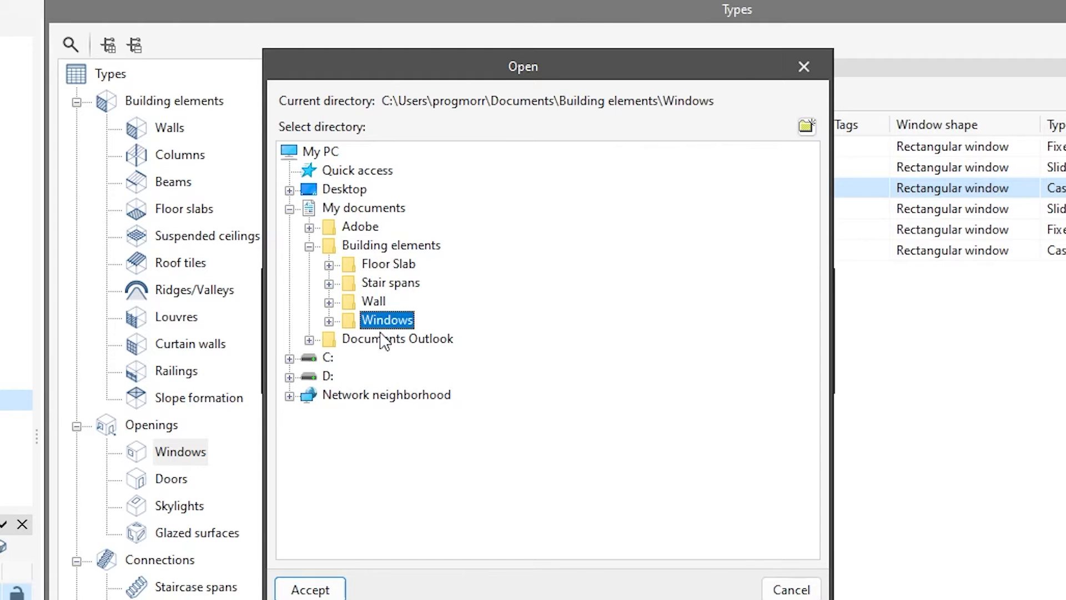
pyautogui.click(311, 590)
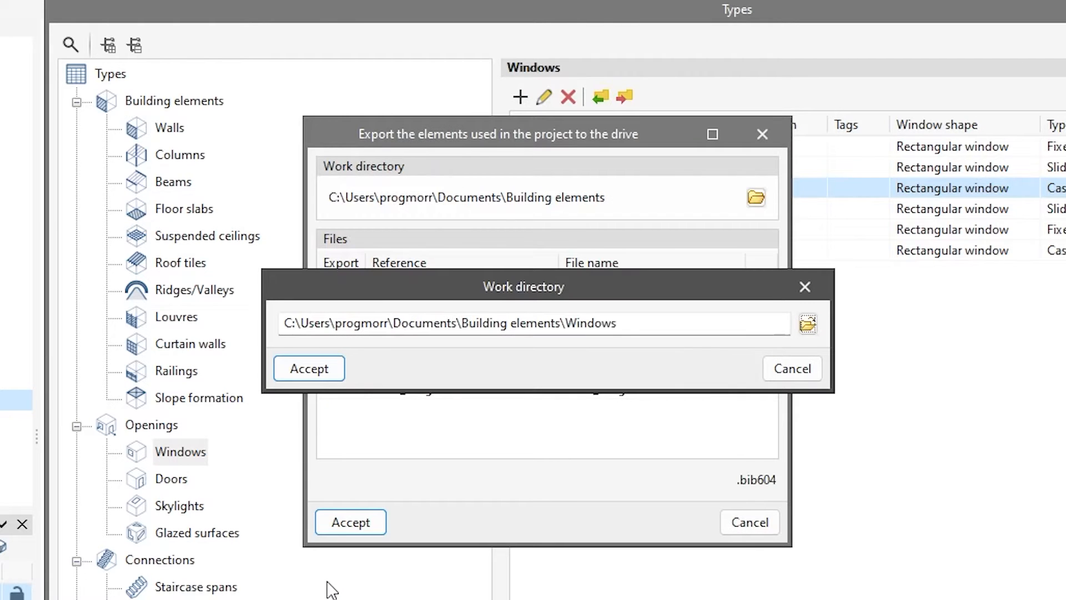
pyautogui.click(315, 376)
# - Include the default, SWS, SWB, FWU and HWB window types alongside TriSW_Triple sliding window and export them all
pyautogui.click(341, 285)
pyautogui.click(342, 305)
pyautogui.click(342, 347)
pyautogui.click(341, 367)
pyautogui.click(341, 388)
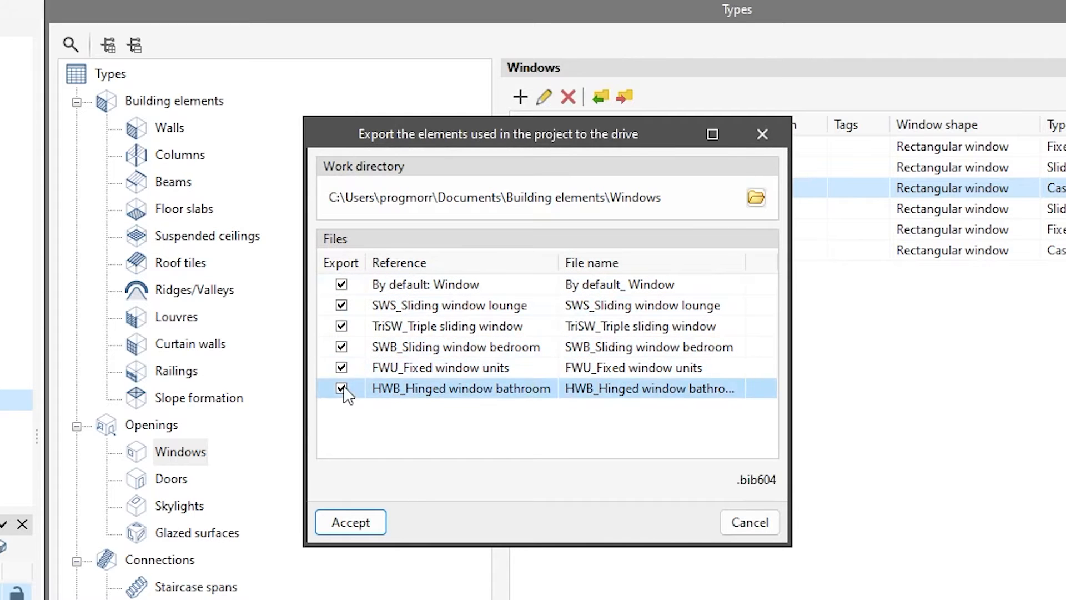
pyautogui.click(348, 522)
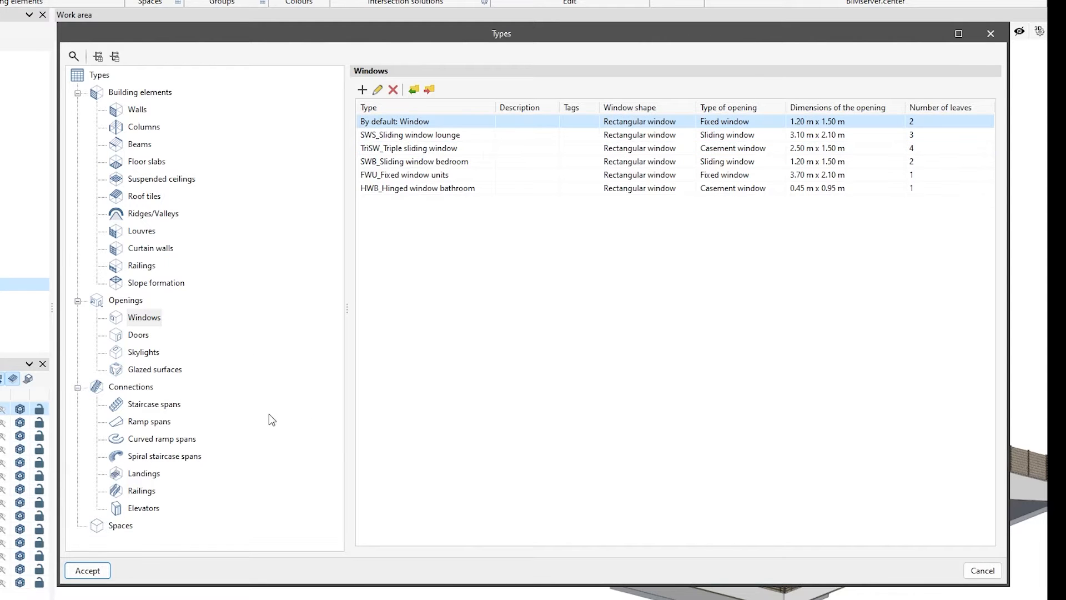
# - Start importing staircase span types and set the work directory to the Stair spans folder inside Building elements
pyautogui.click(161, 409)
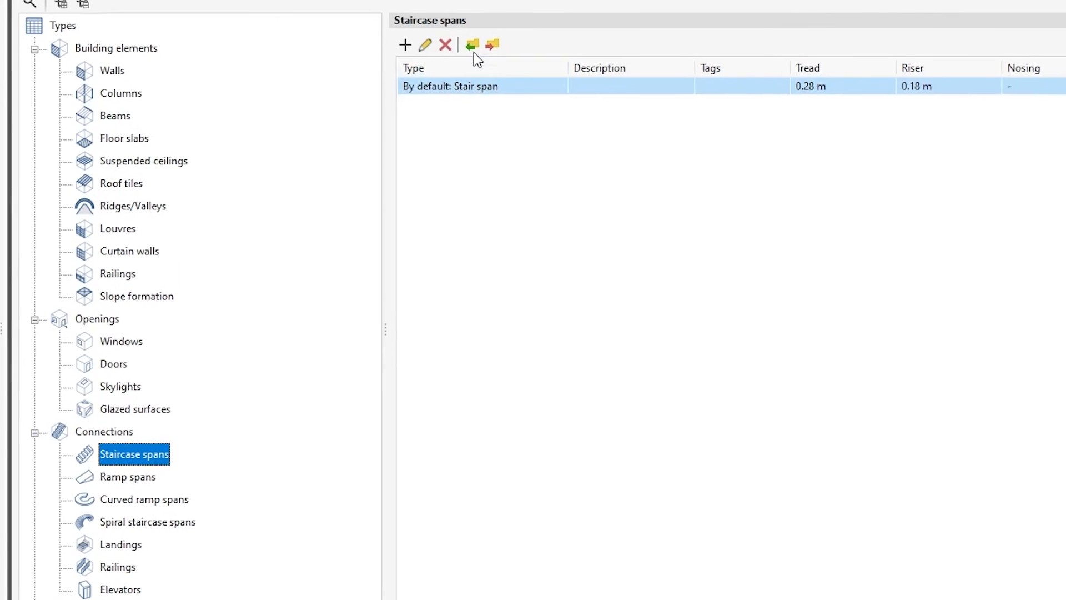
pyautogui.click(459, 40)
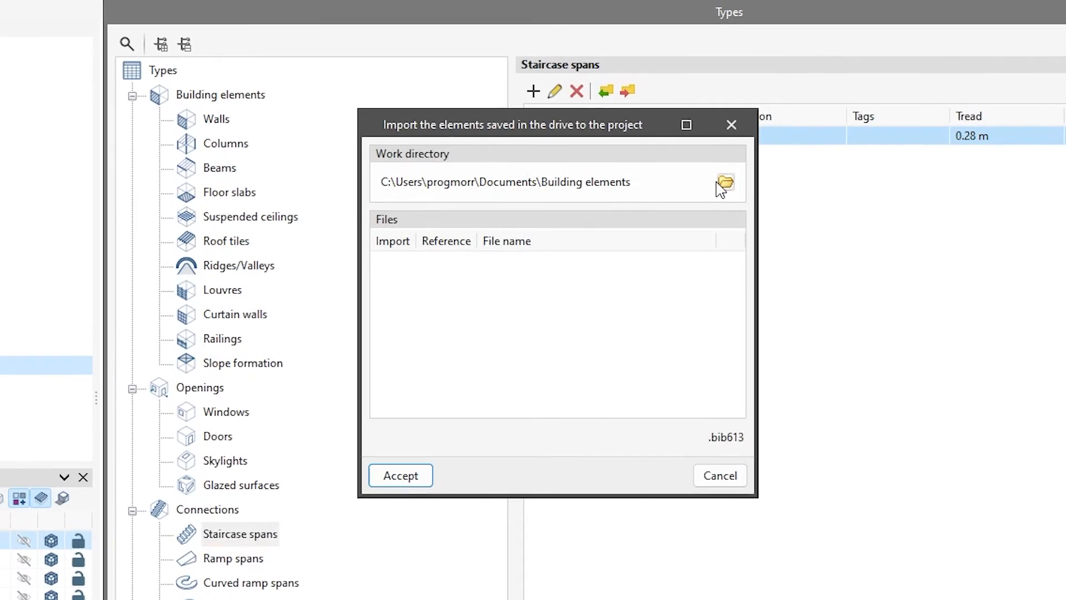
pyautogui.click(725, 184)
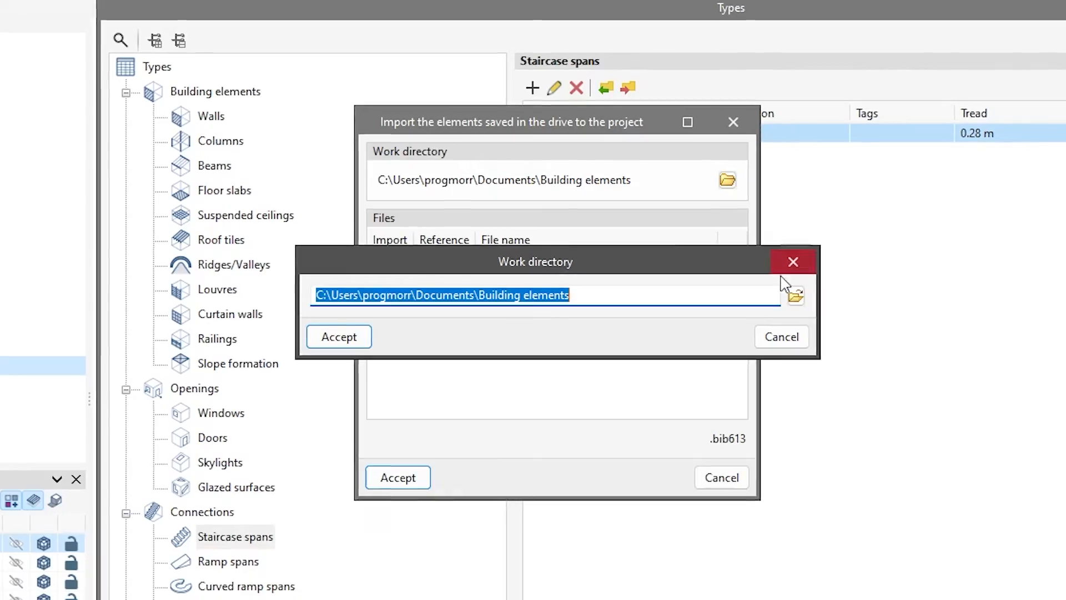
pyautogui.click(796, 295)
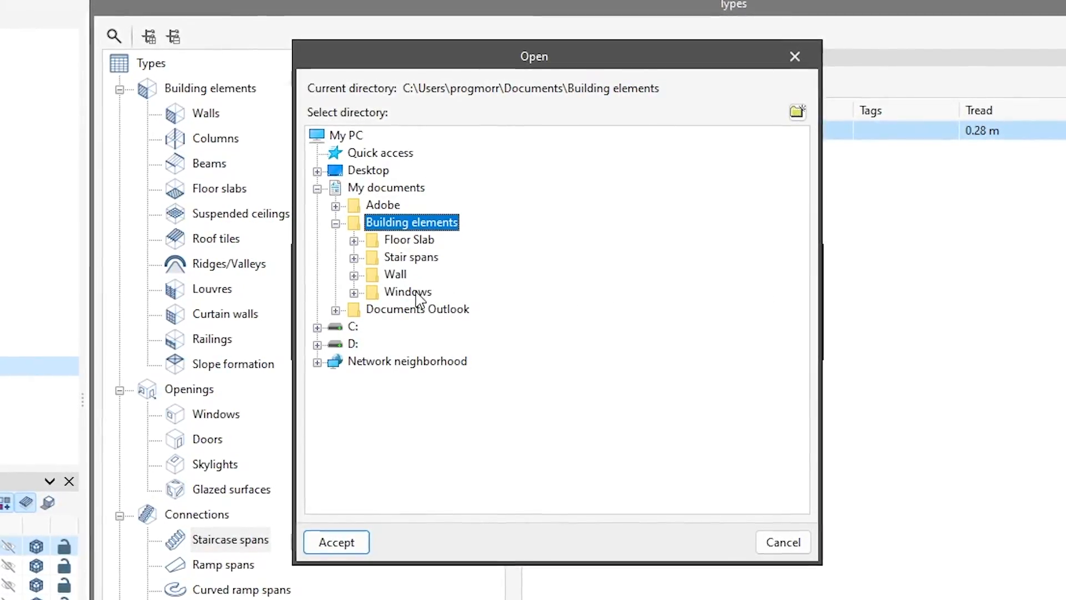
pyautogui.click(412, 257)
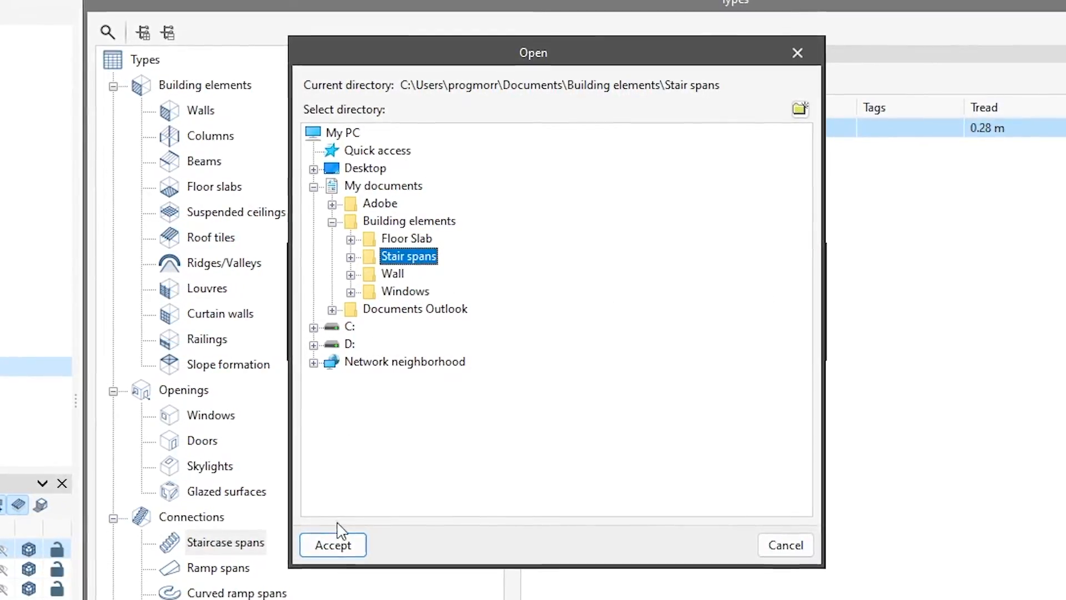
pyautogui.click(339, 547)
pyautogui.click(344, 346)
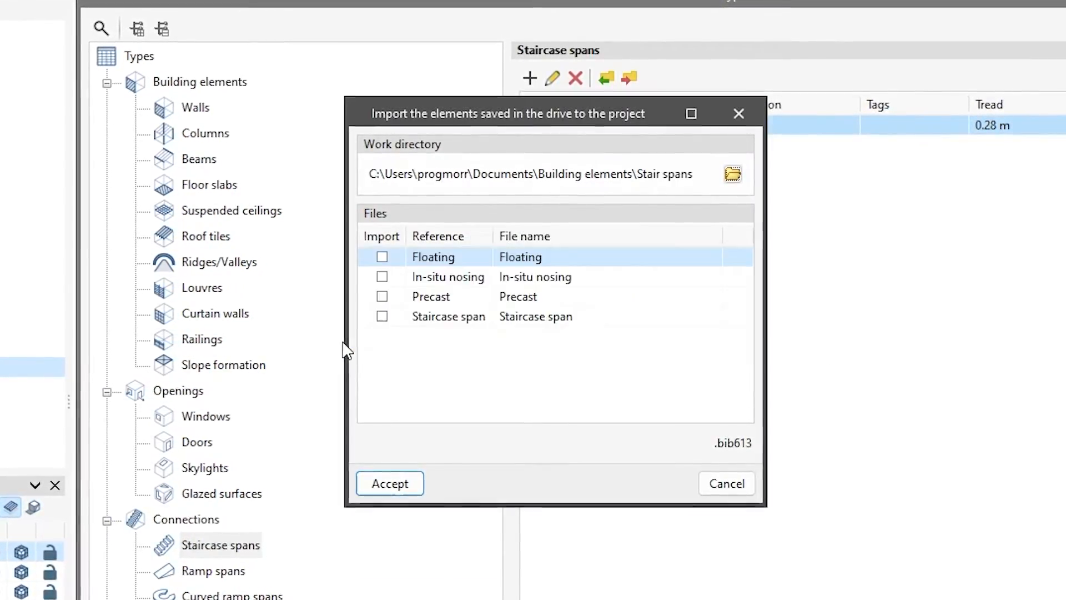
# - Import the Floating, In-situ nosing, Precast and Staircase span types and save the type library
pyautogui.click(380, 256)
pyautogui.click(380, 276)
pyautogui.click(380, 296)
pyautogui.click(378, 317)
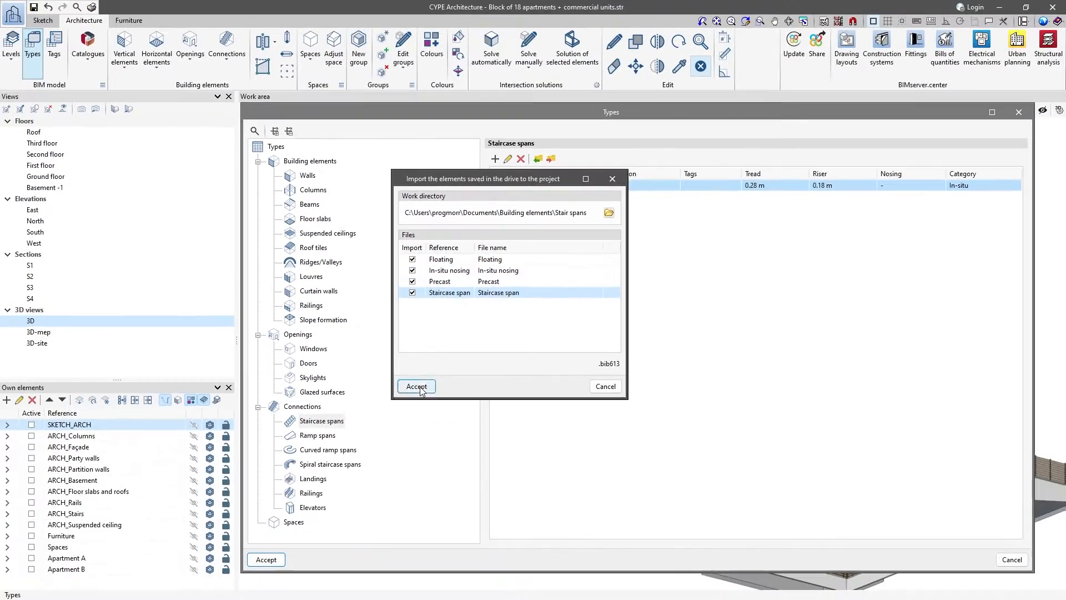
pyautogui.click(385, 486)
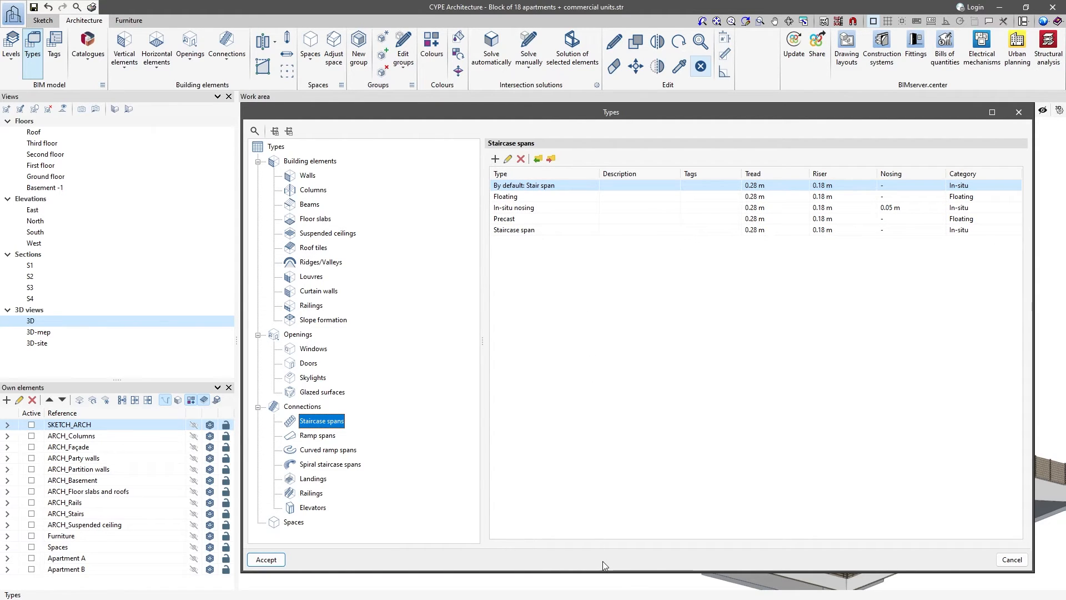
pyautogui.click(266, 559)
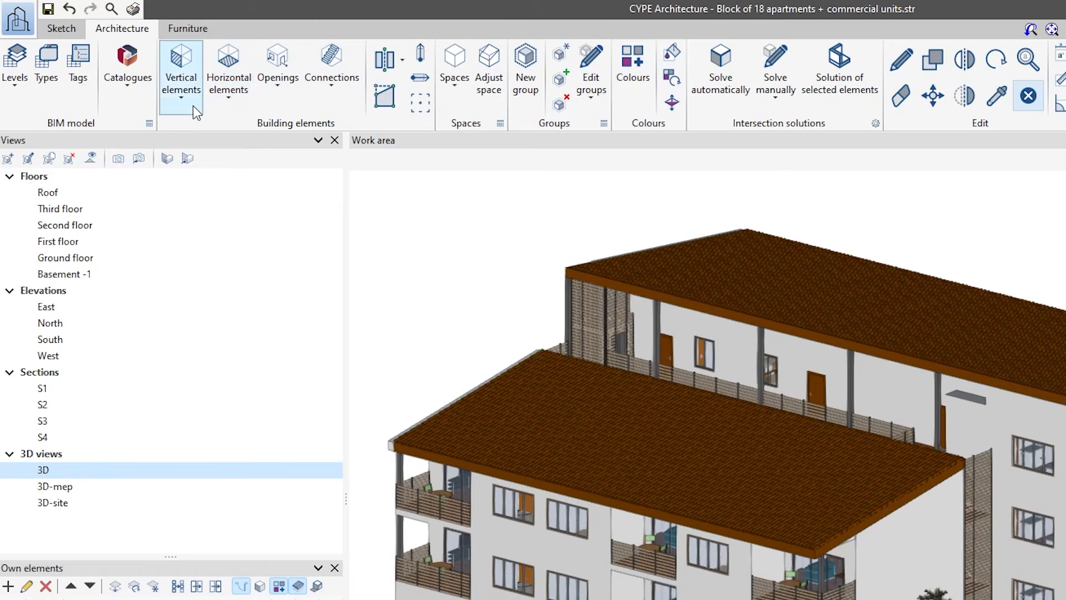
# - Start a new wall by polyline and load the FW_Façade type into its properties
pyautogui.click(194, 109)
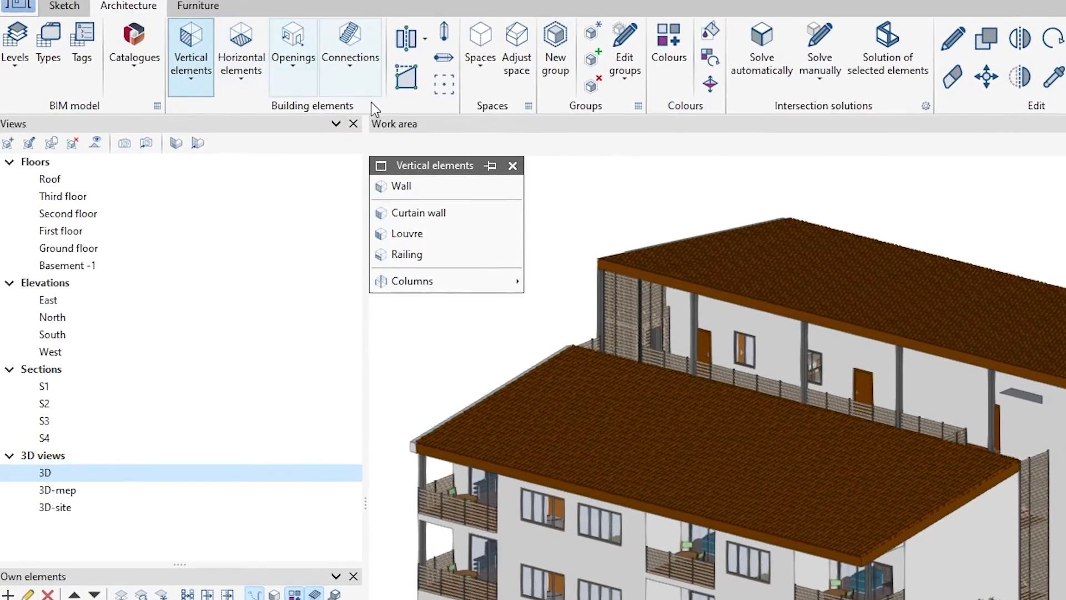
pyautogui.click(466, 181)
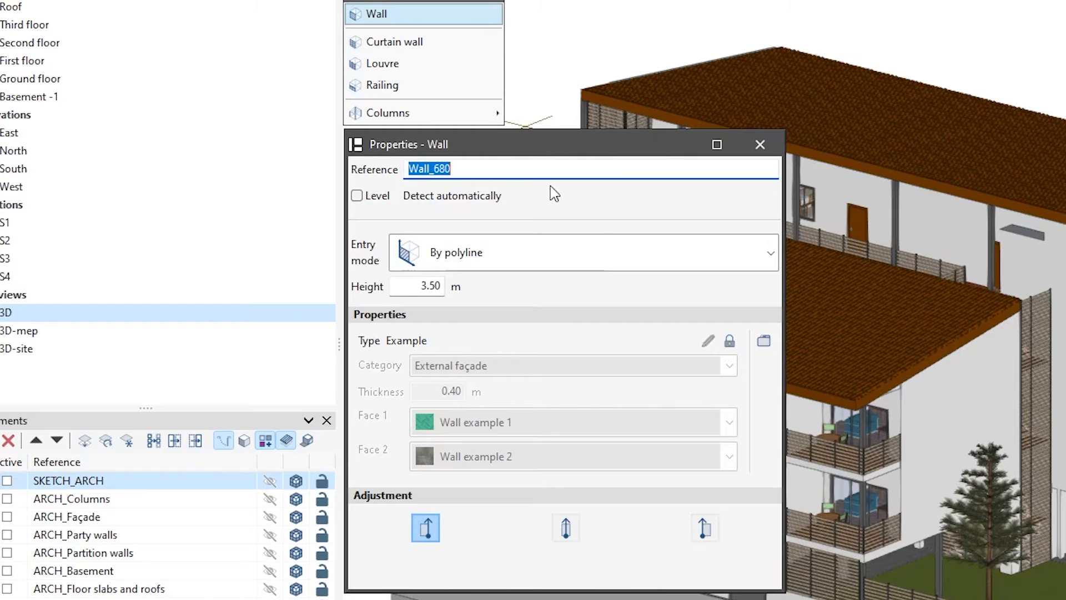
pyautogui.click(765, 342)
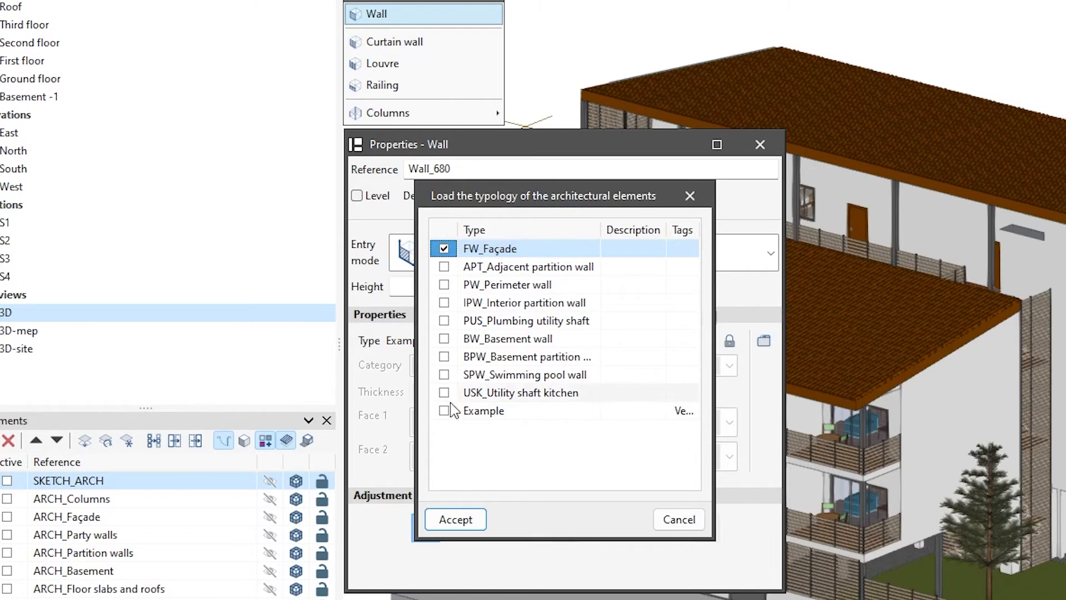
pyautogui.click(453, 522)
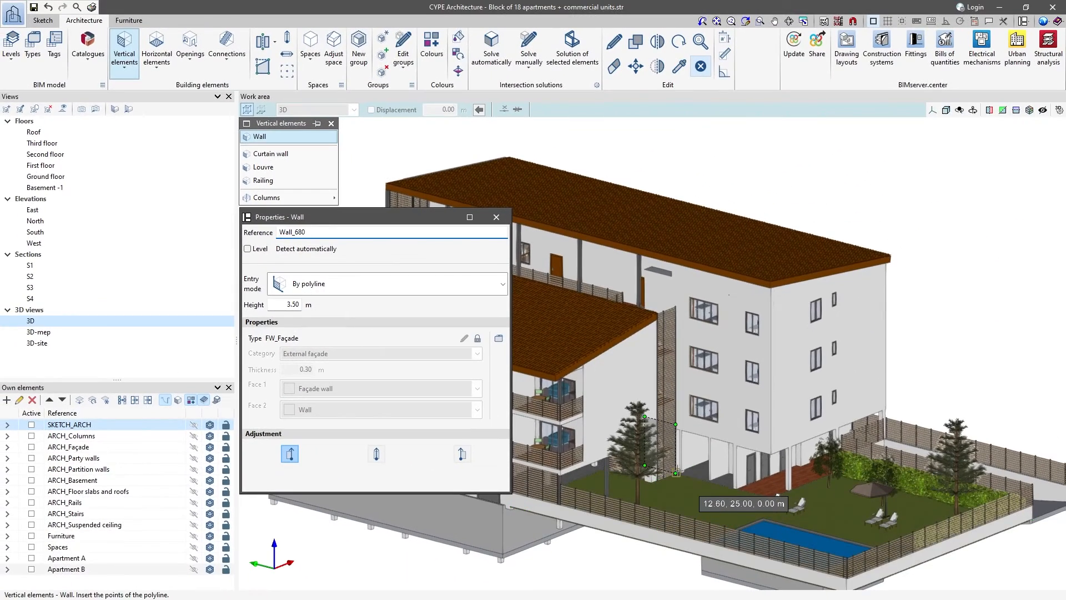
# - Draw a 3.50 m high FW_Façade wall along the building's open ground floor beside the garden, and end wall insertion
pyautogui.click(731, 485)
pyautogui.rightClick(730, 485)
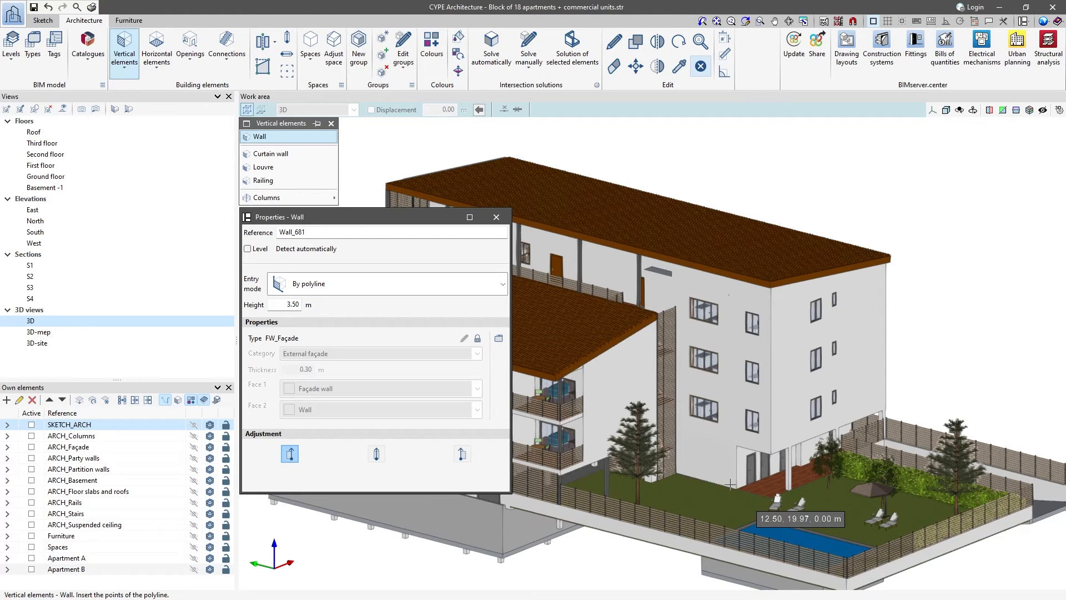
pyautogui.click(496, 217)
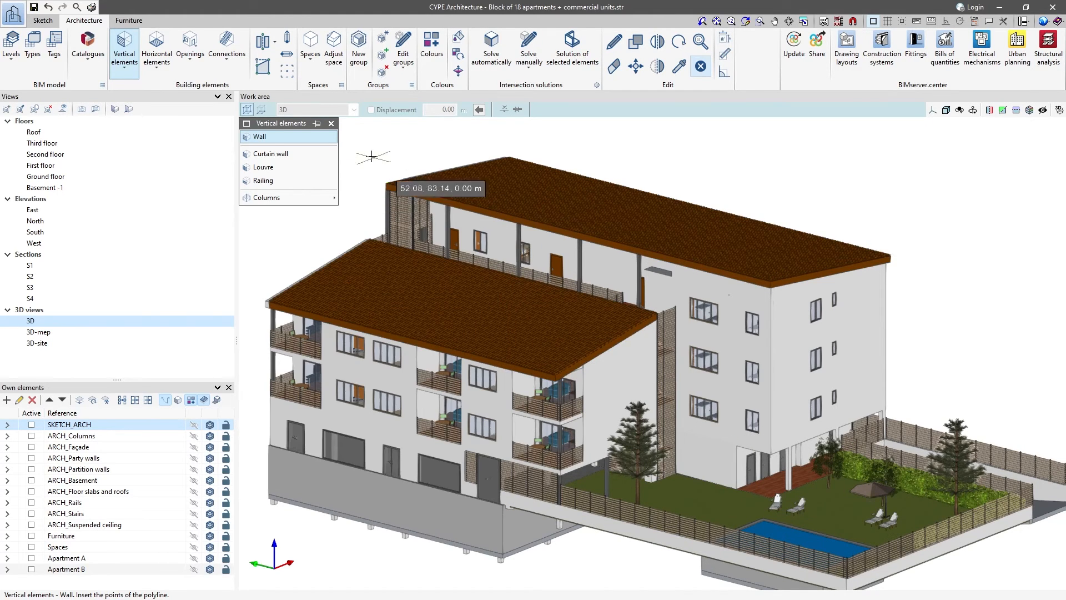
pyautogui.click(332, 124)
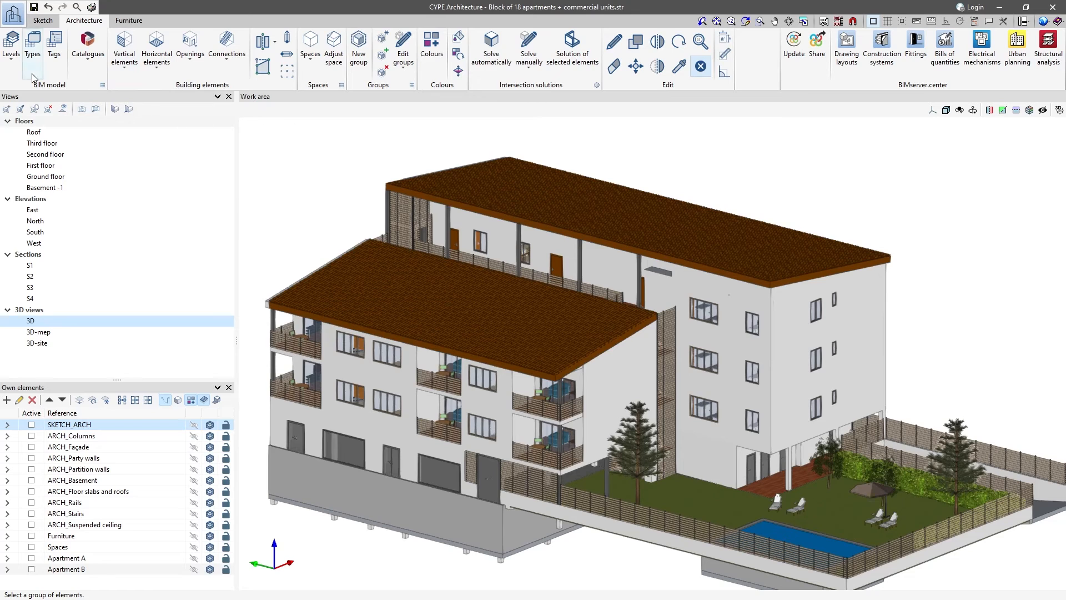
# - Edit the FW_Façade wall type to use Façade wall 2 on face 1, and save the type library
pyautogui.click(33, 47)
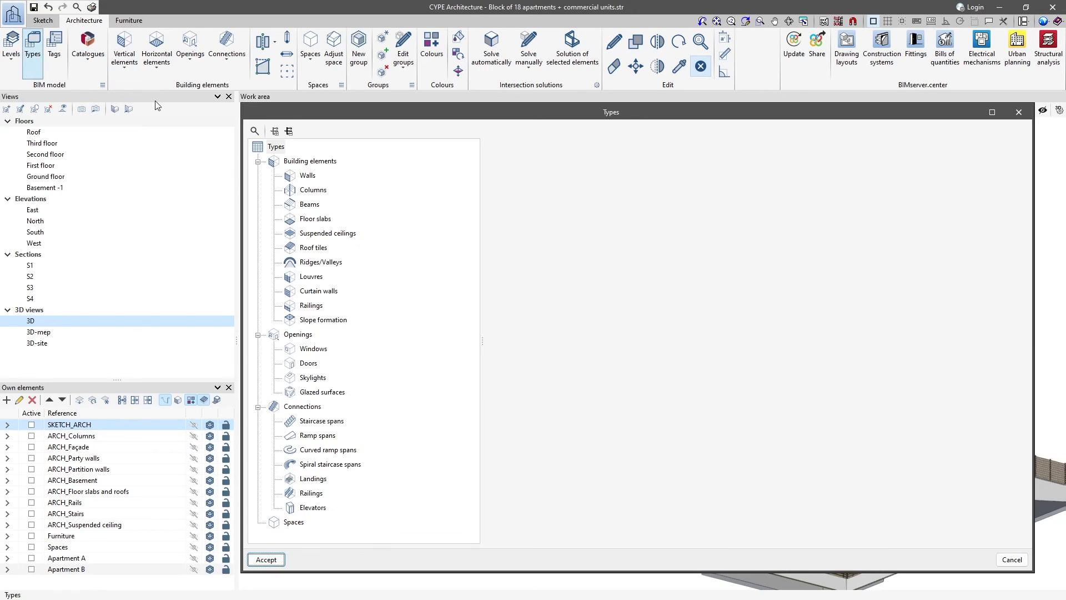
pyautogui.click(308, 174)
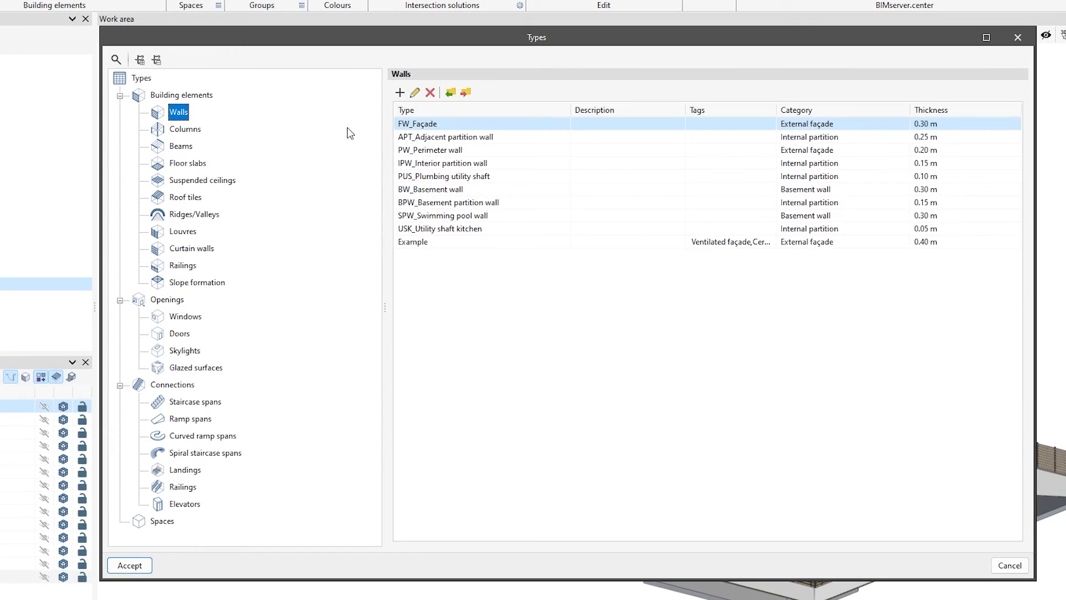
pyautogui.click(415, 93)
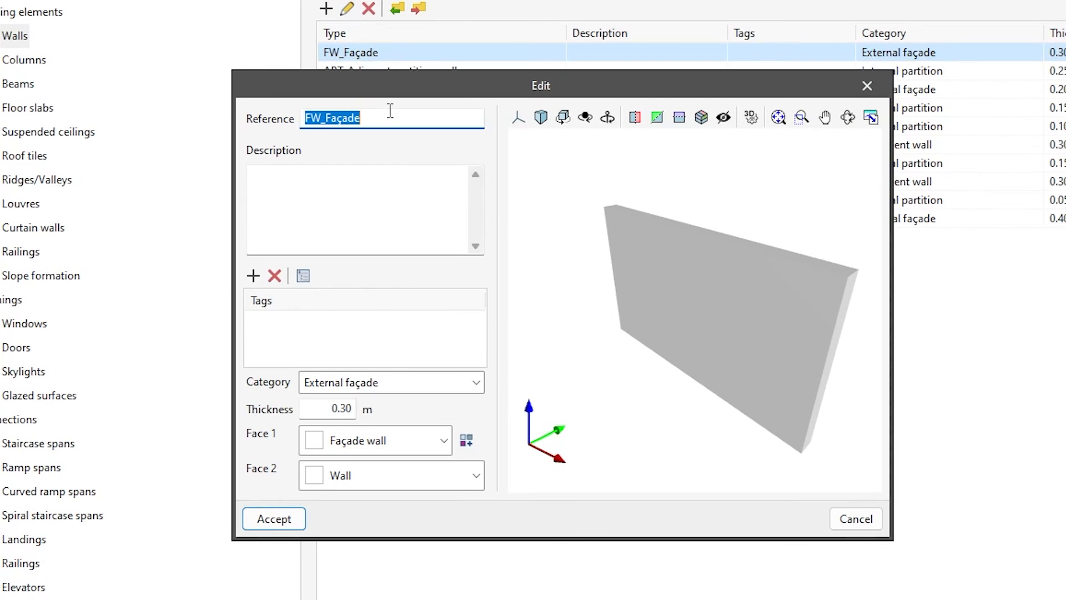
pyautogui.click(445, 434)
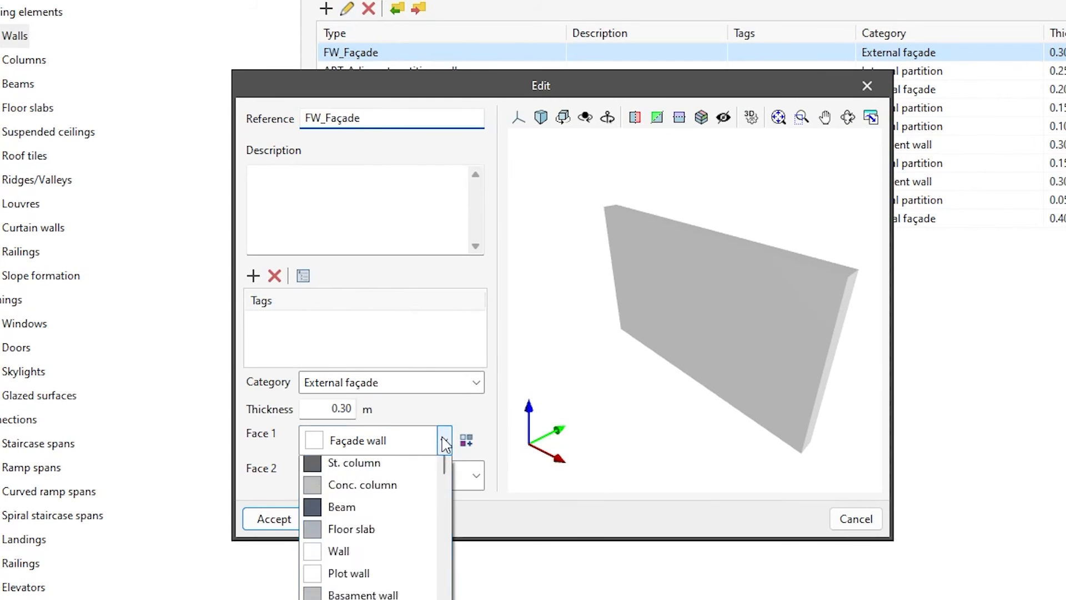
pyautogui.click(427, 496)
pyautogui.moveTo(535, 490); pyautogui.dragTo(742, 457)
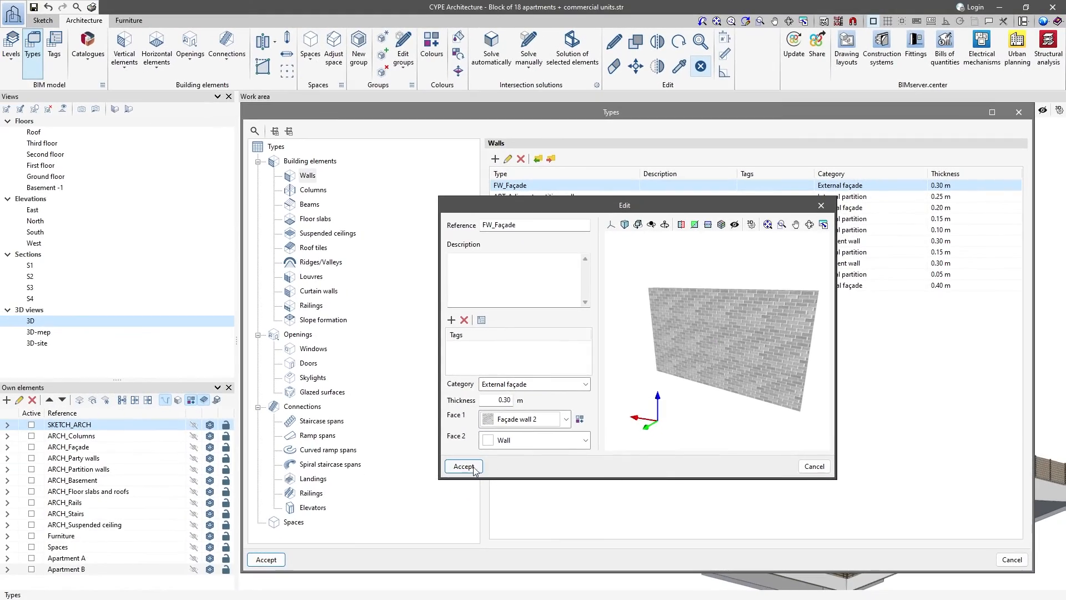
pyautogui.click(464, 467)
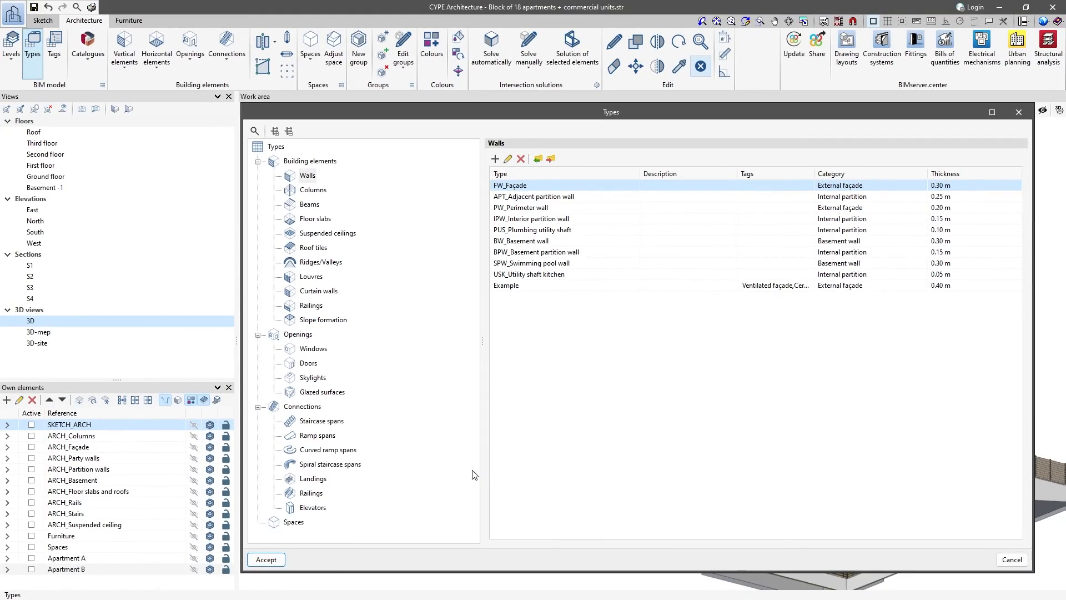
pyautogui.click(266, 560)
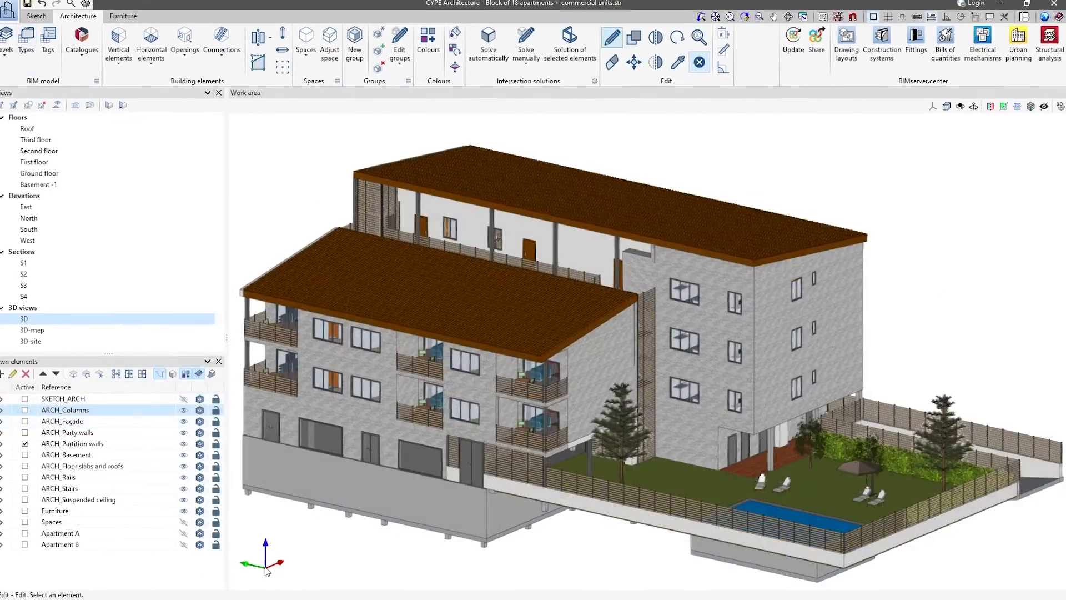